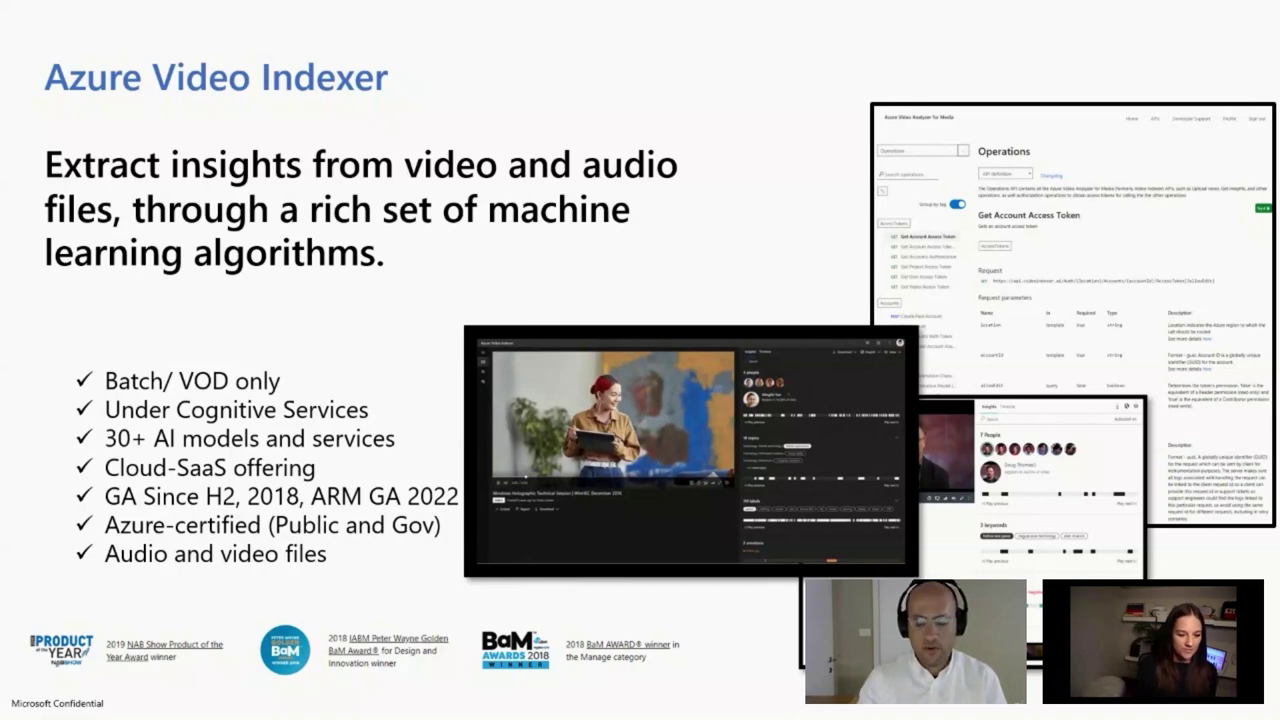
- Advance the slideshow from the overview to the Video Indexer Integration Options slide
key(Right)
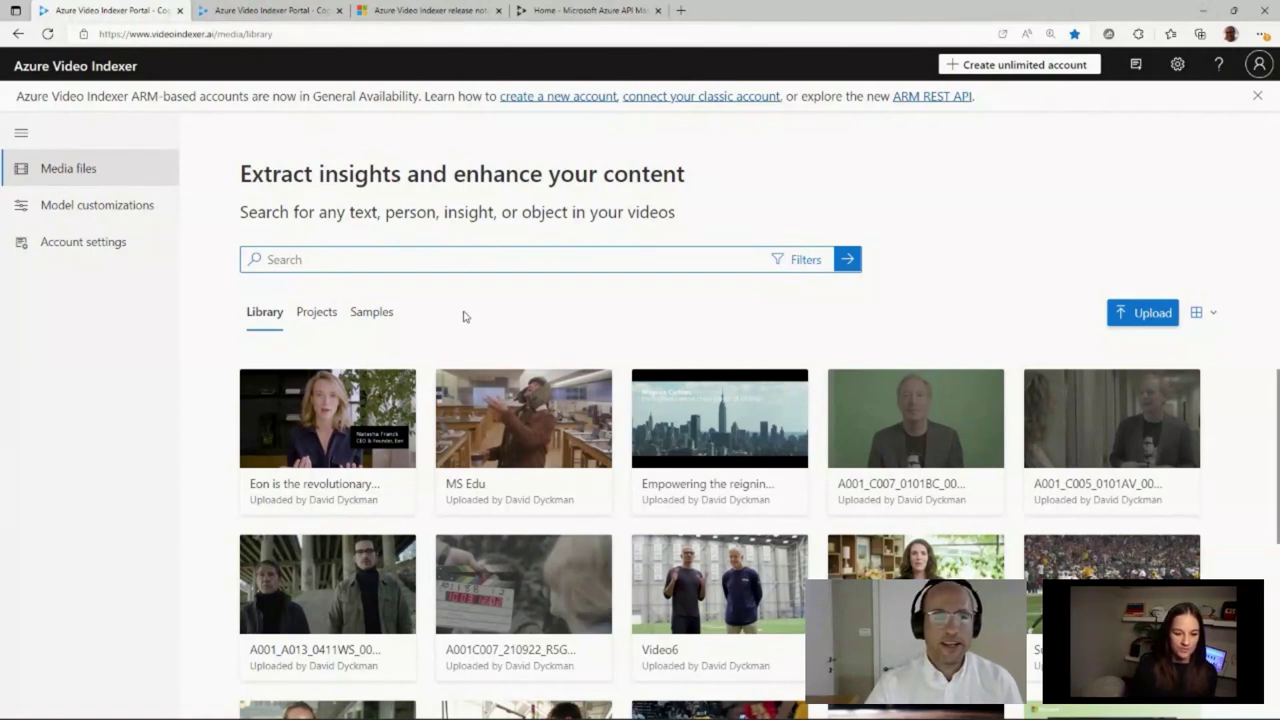
click(386, 316)
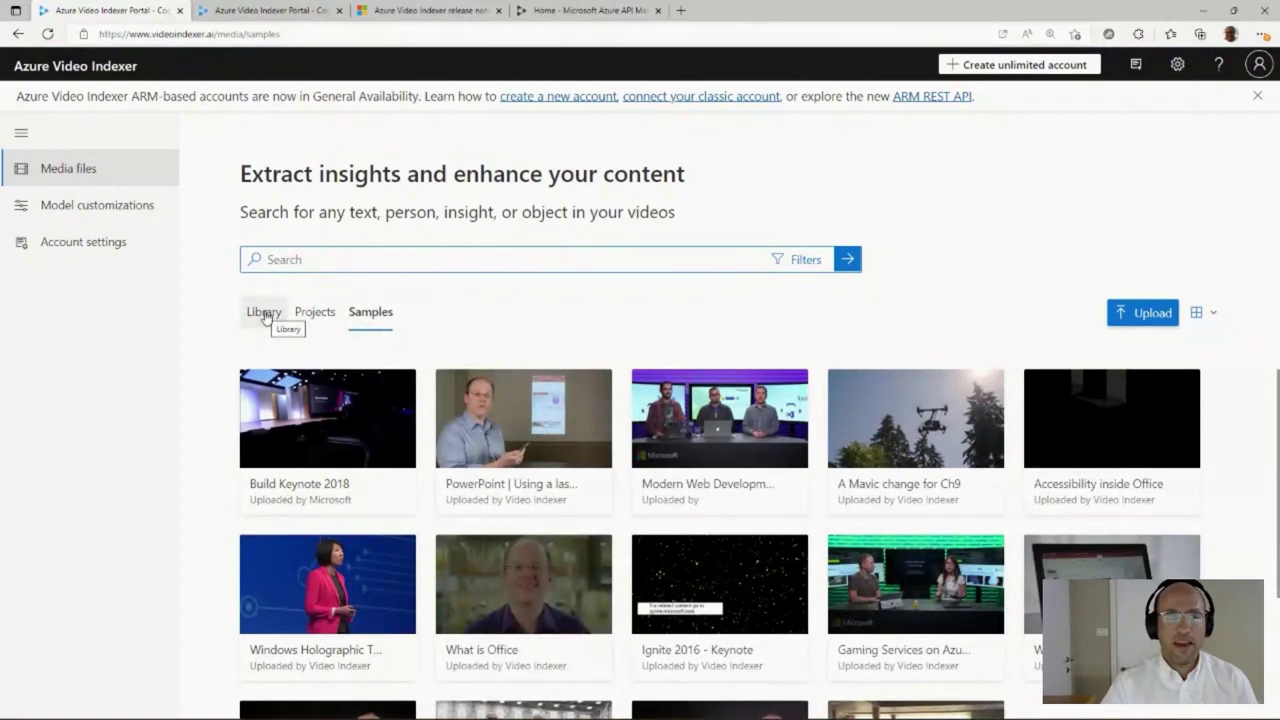
click(265, 317)
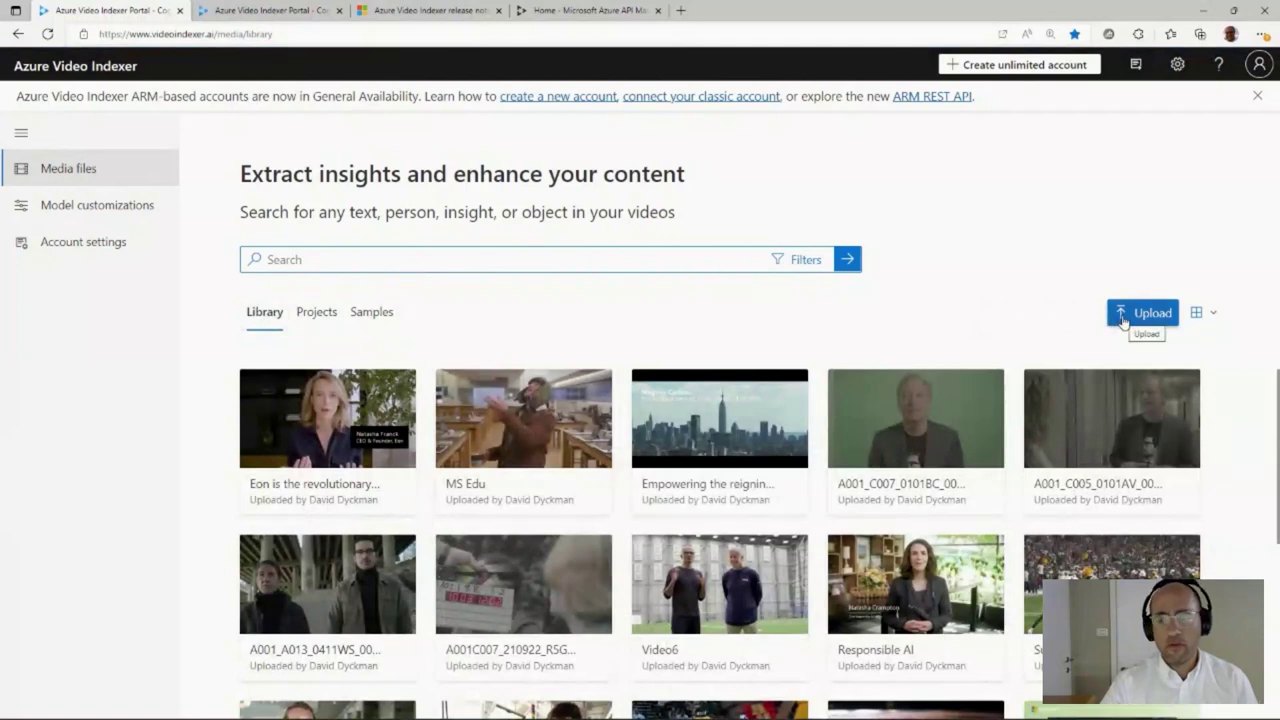
click(1122, 318)
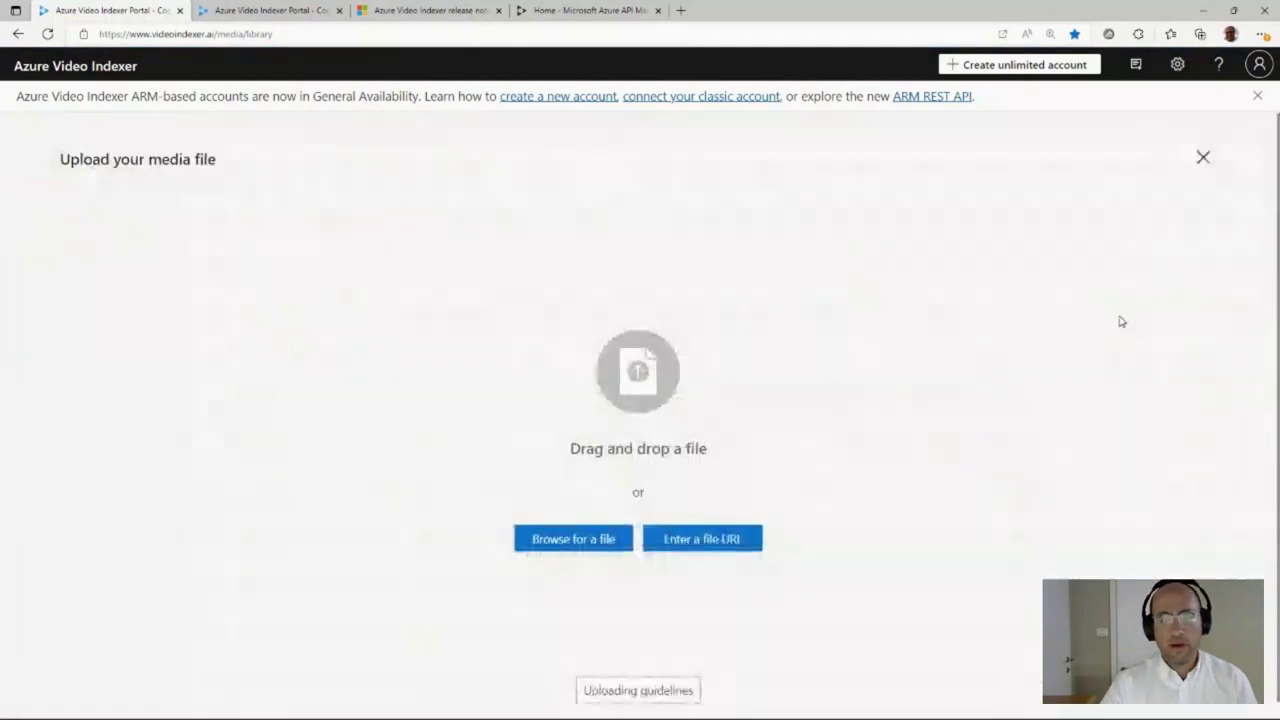
click(1204, 162)
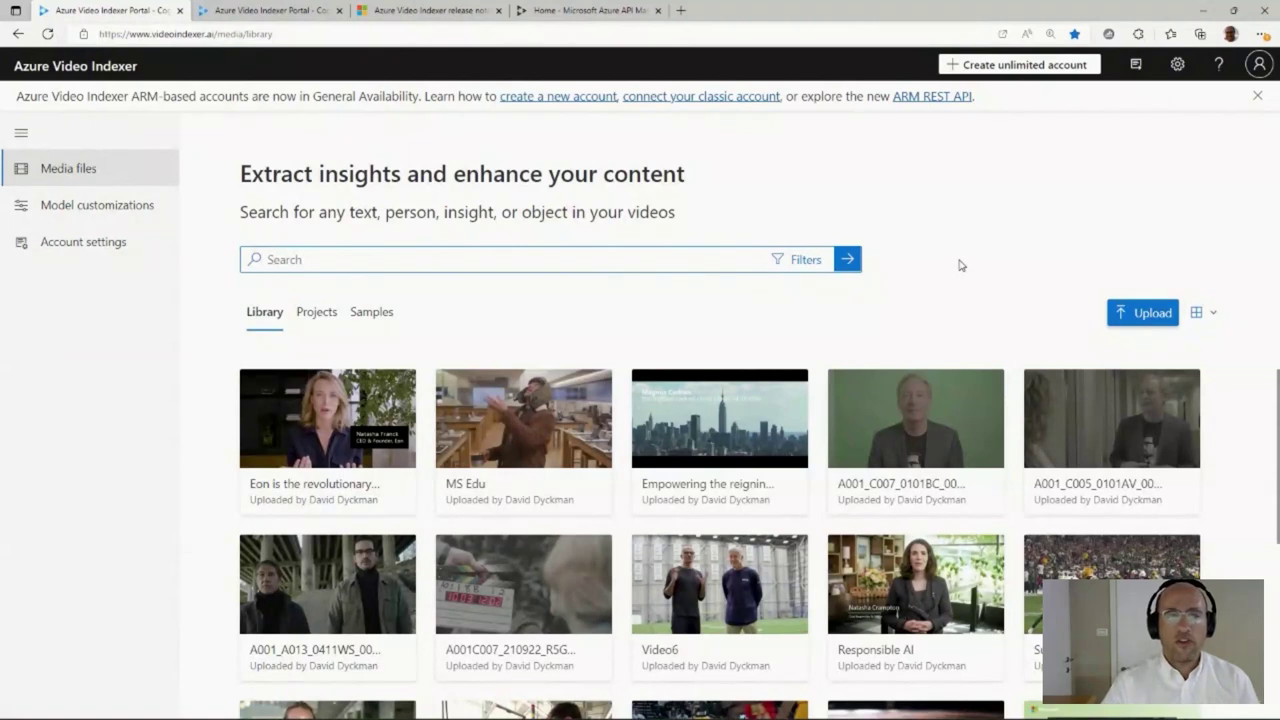
click(556, 252)
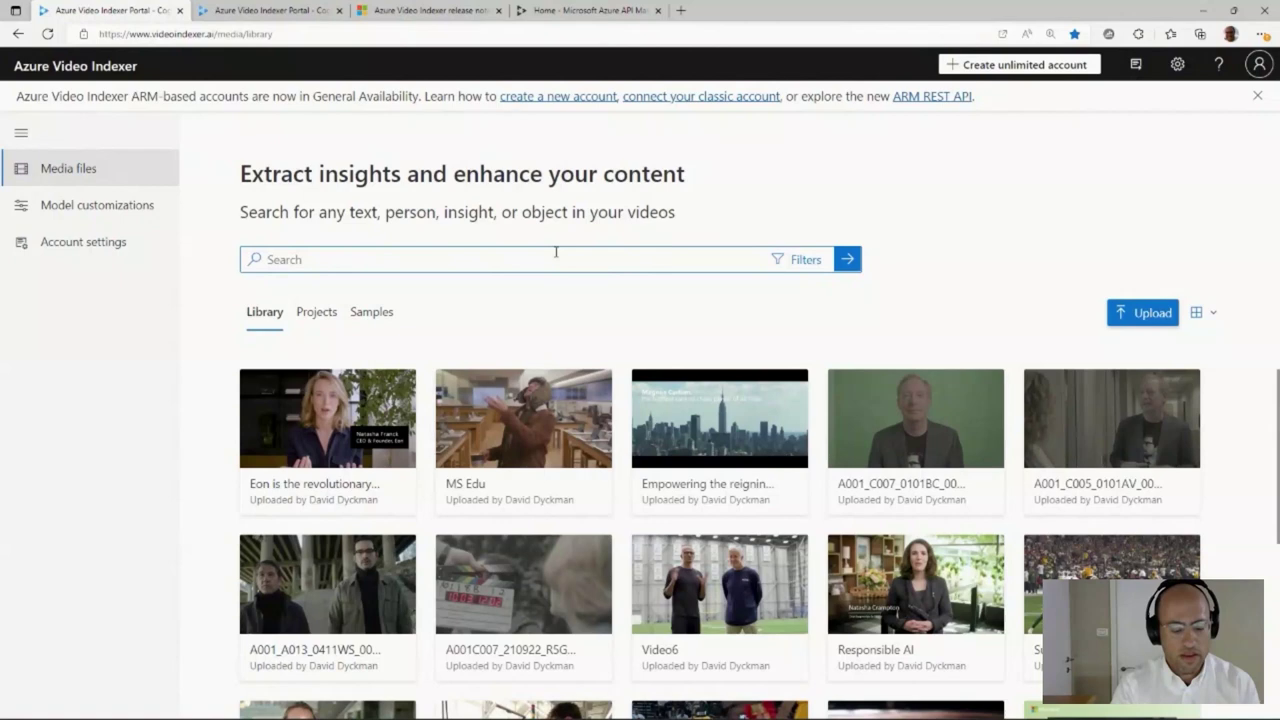
text(satya)
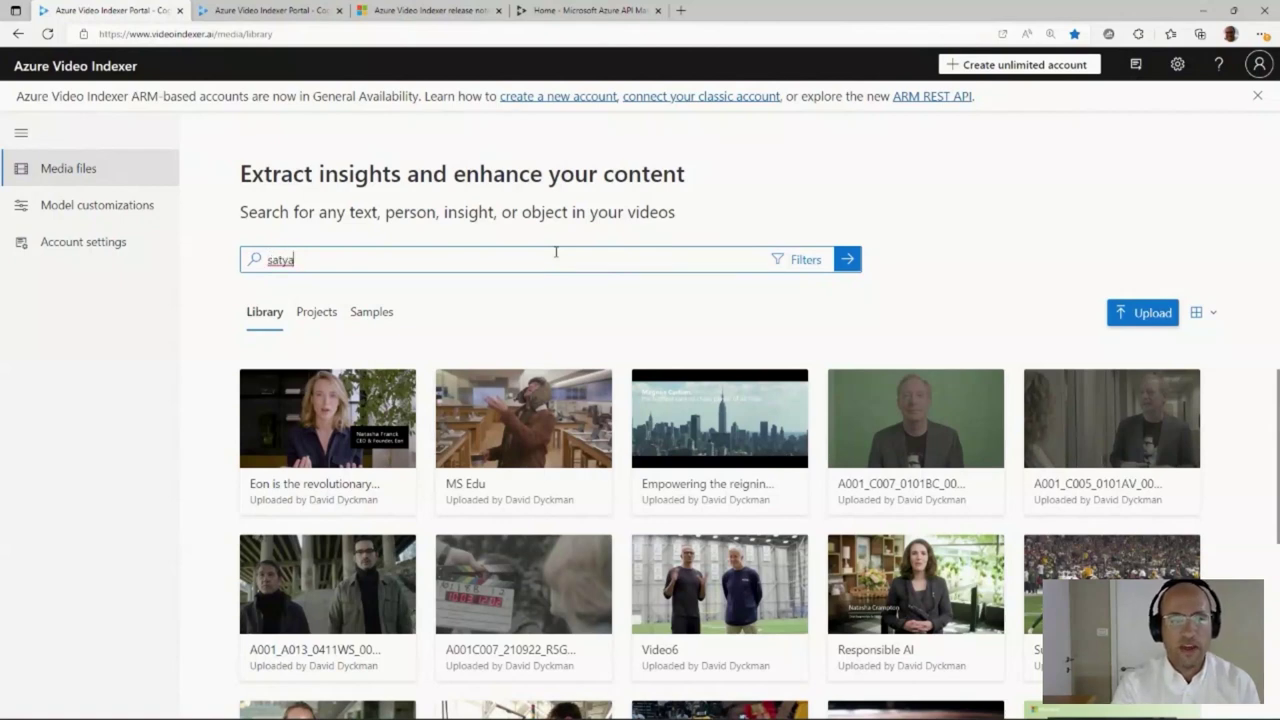
key(Return)
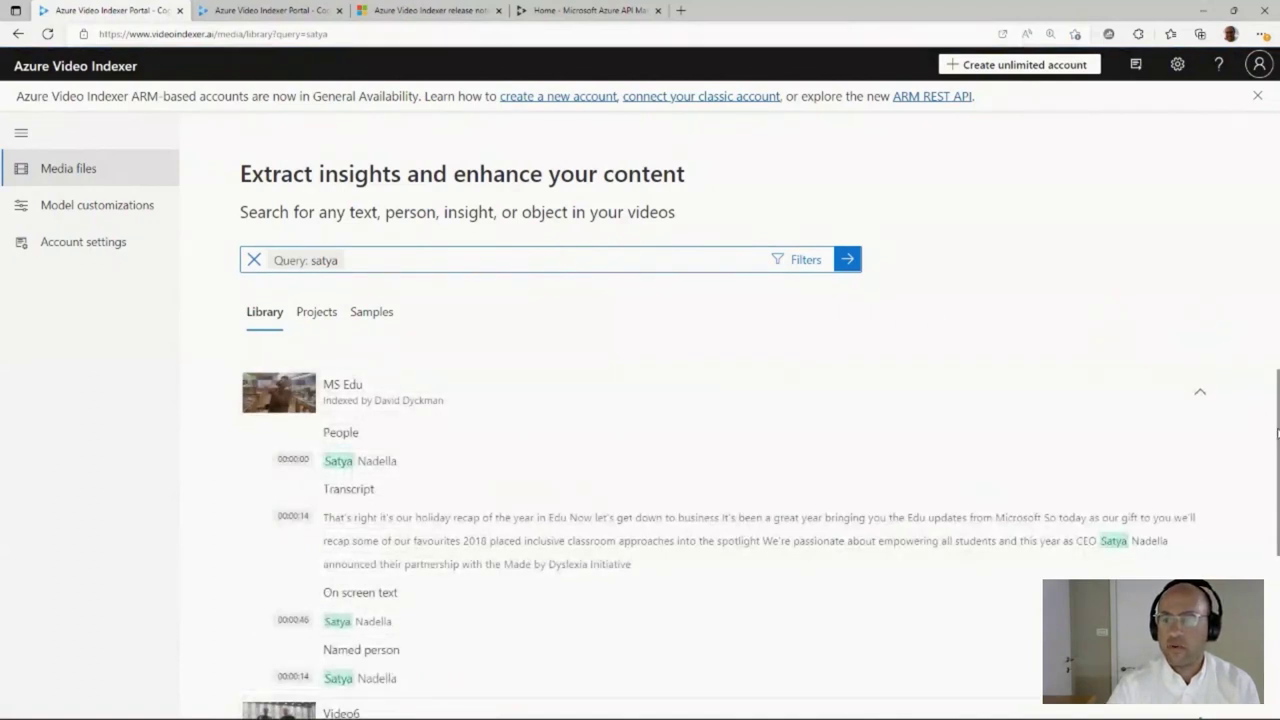
drag(1277, 432, 1266, 381)
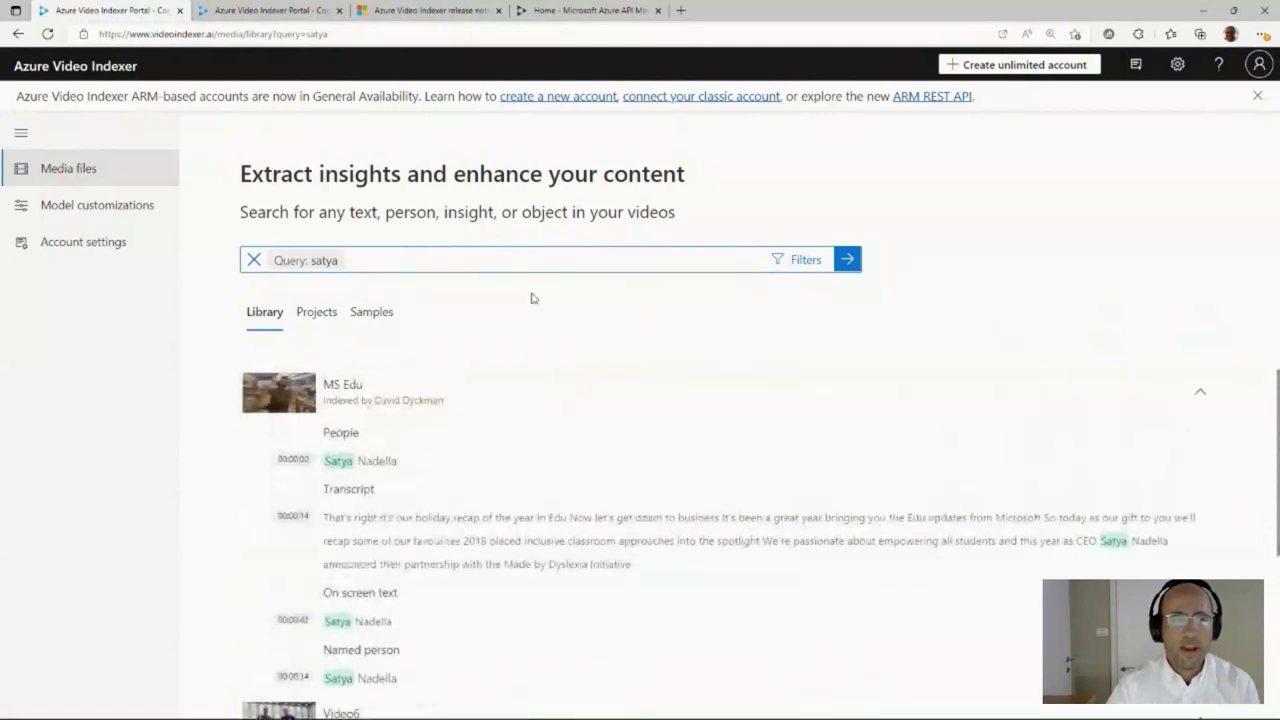
click(253, 260)
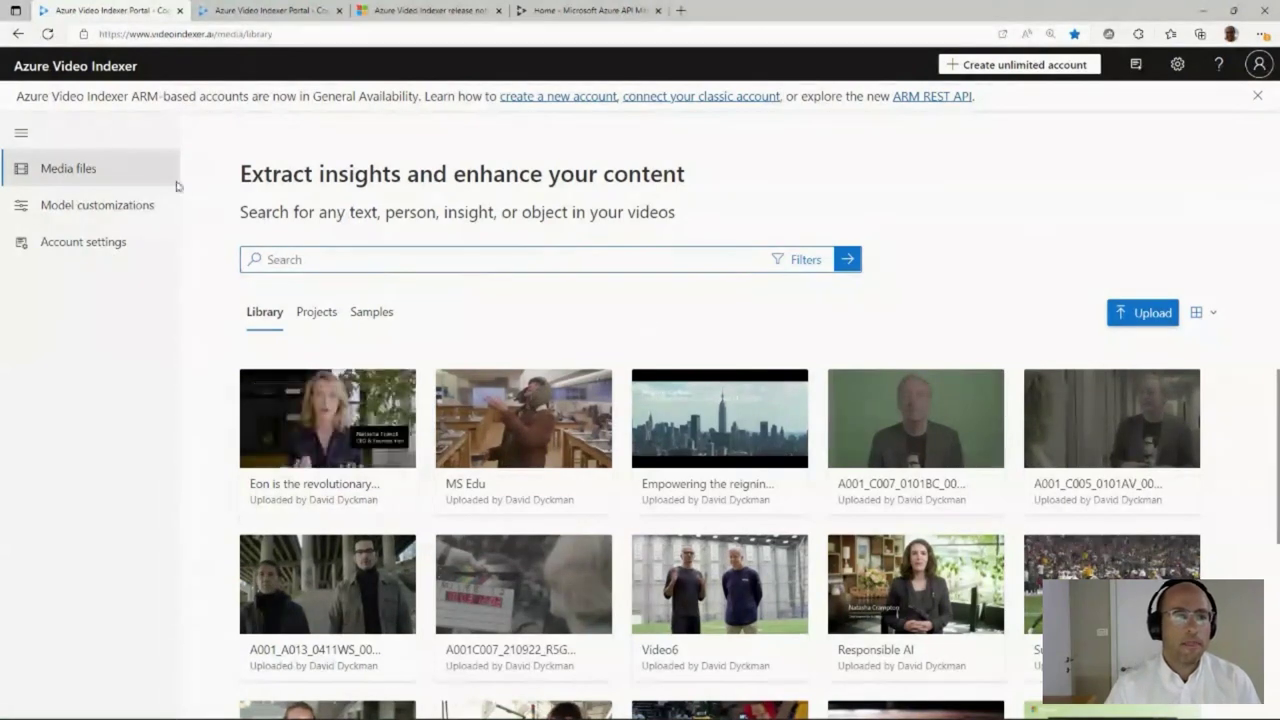
click(133, 204)
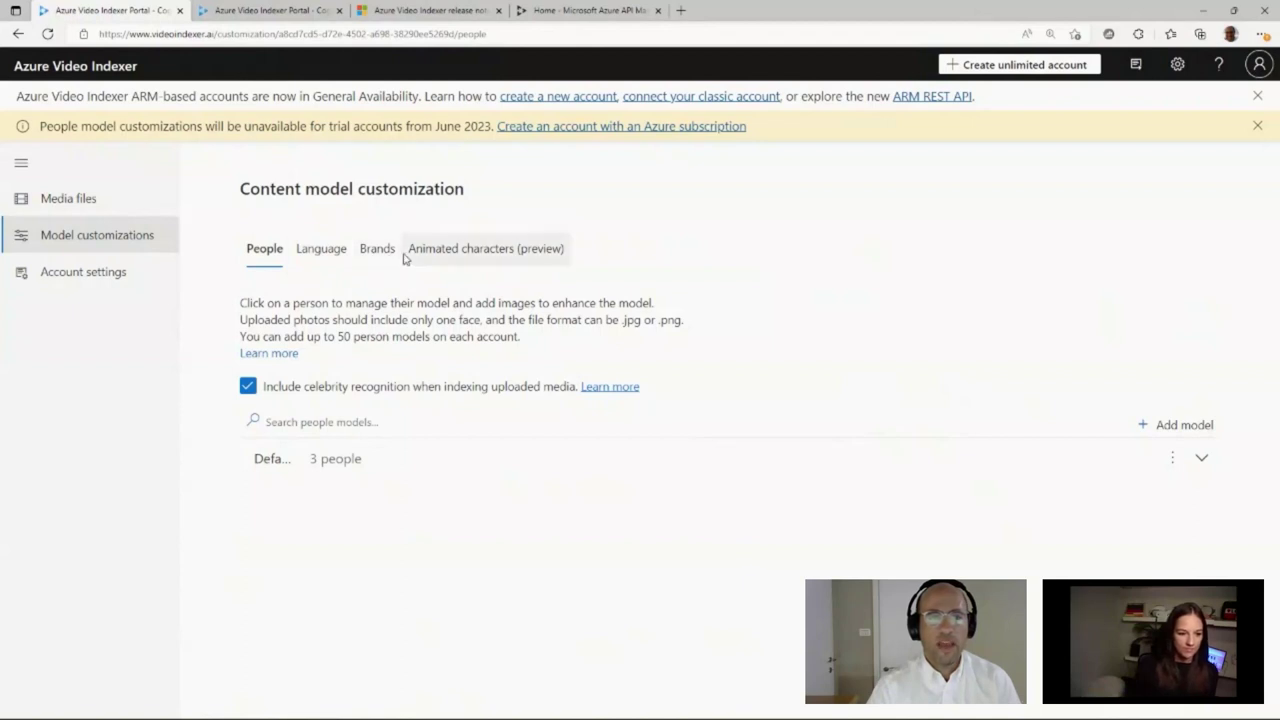
click(100, 211)
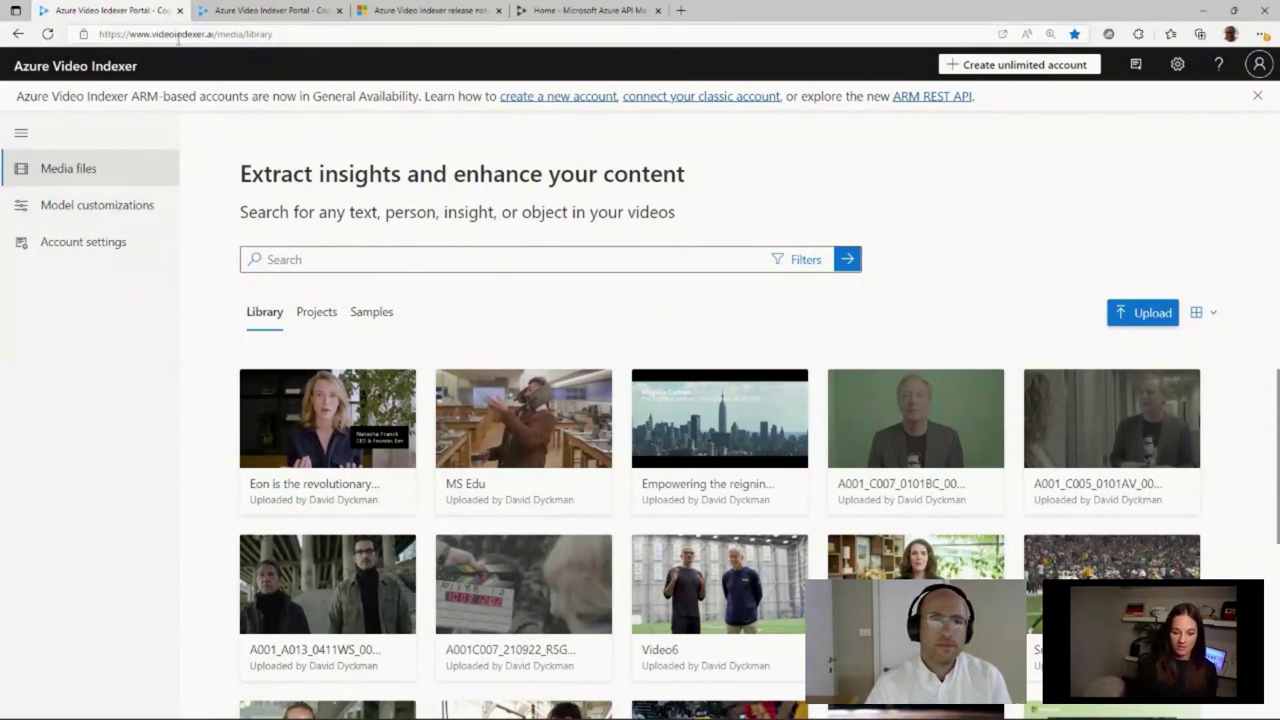
- Switch to the Eon circular commerce in fashion video's insights page, listing 19 people
click(245, 14)
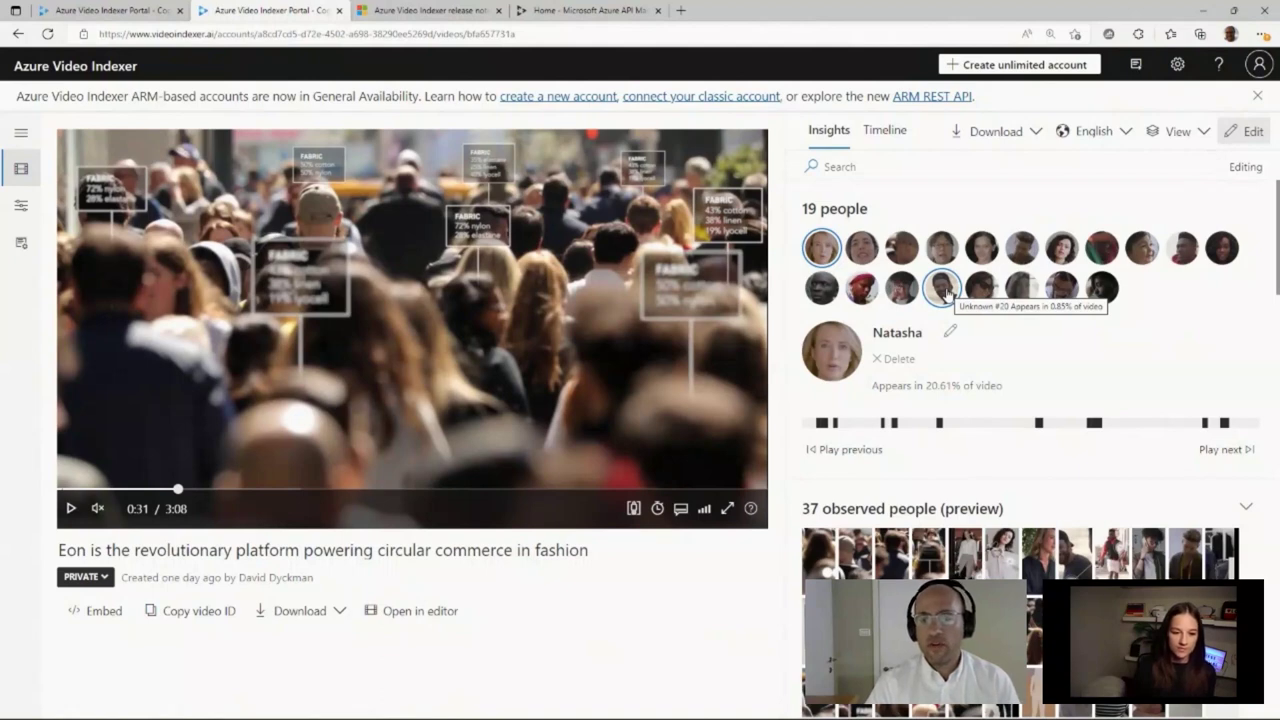
- Open Unknown #20's details and seek the player to its 2:31 Classic T-Shirt appearance
click(945, 290)
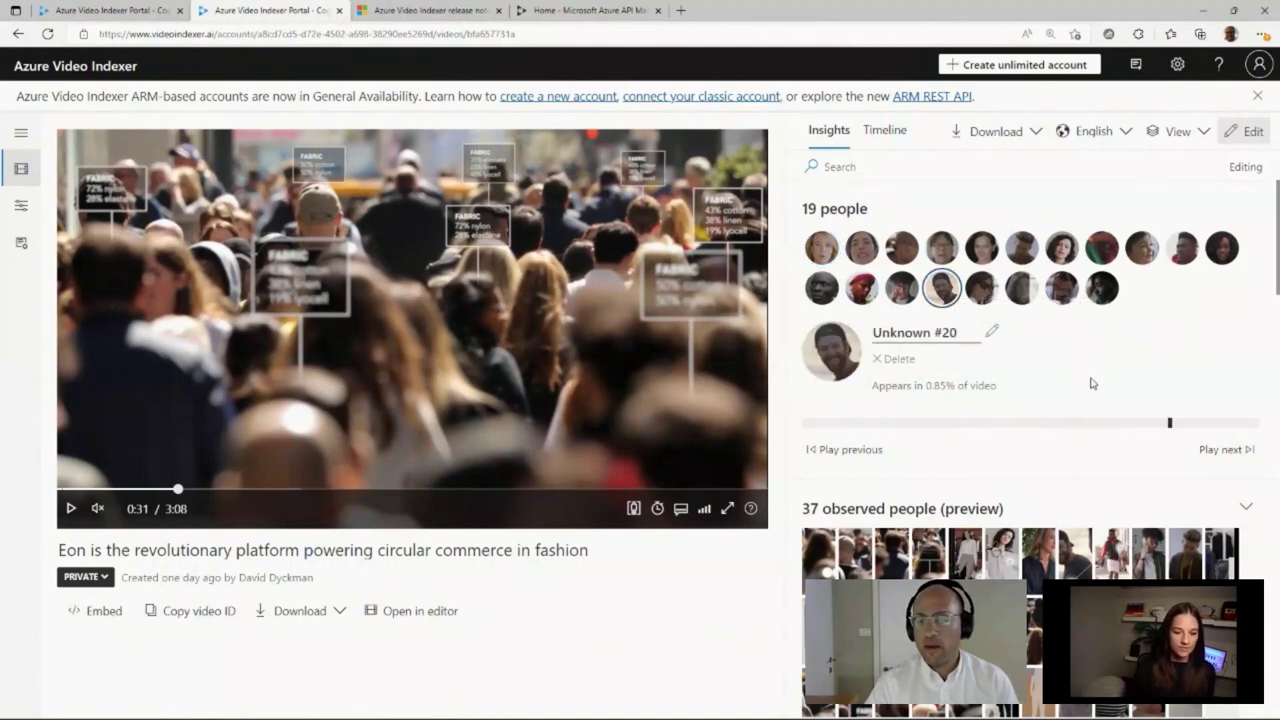
mouse_move(1167, 424)
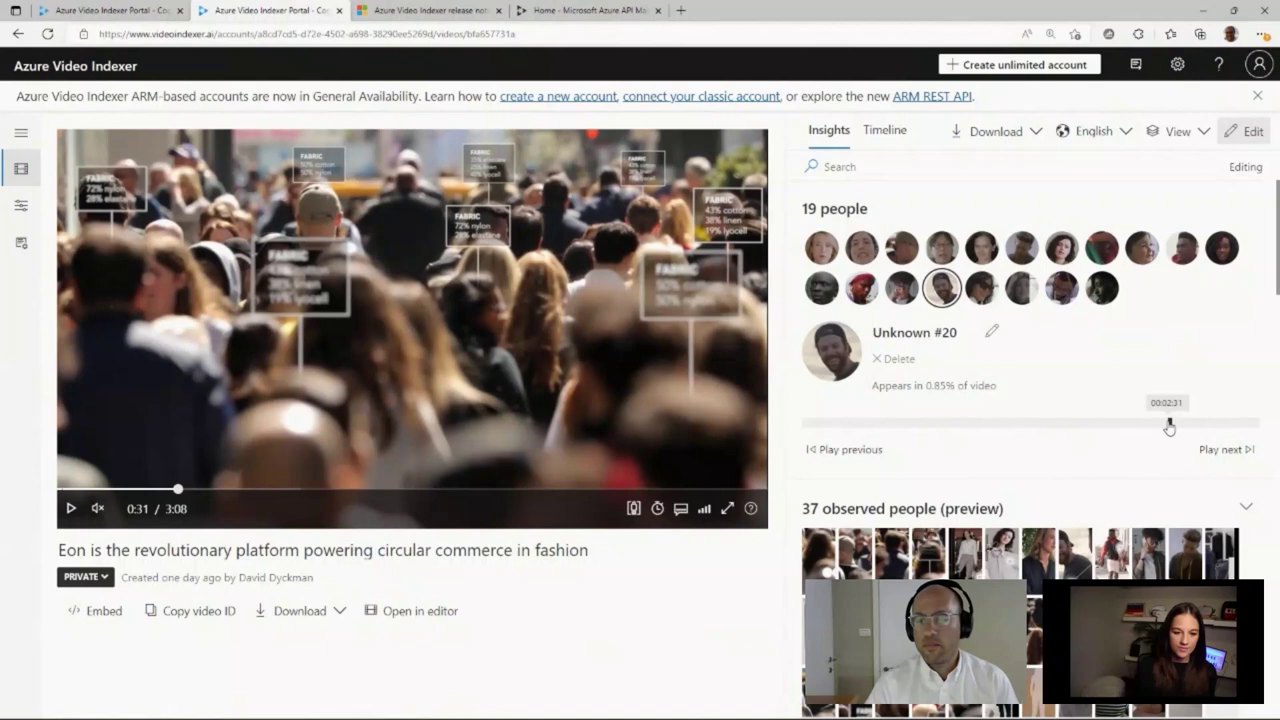
click(1169, 423)
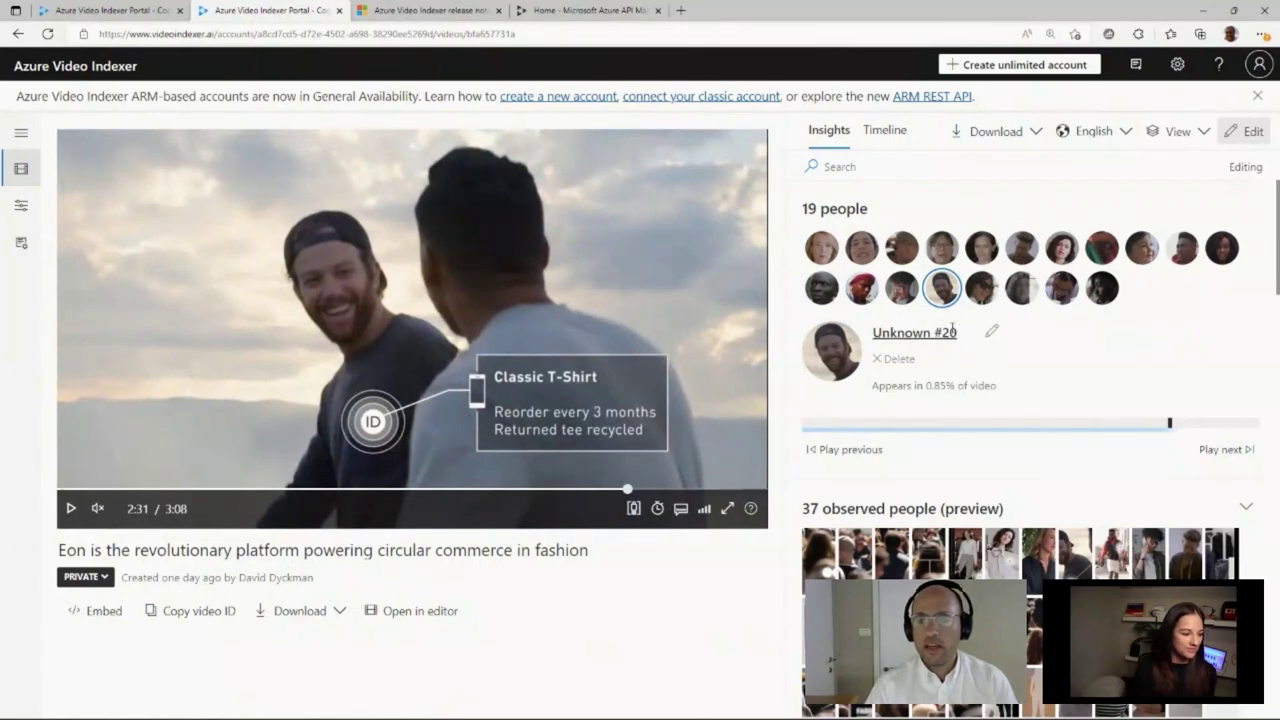
- Rename the Unknown #20 face to the person's first name and save it
click(962, 332)
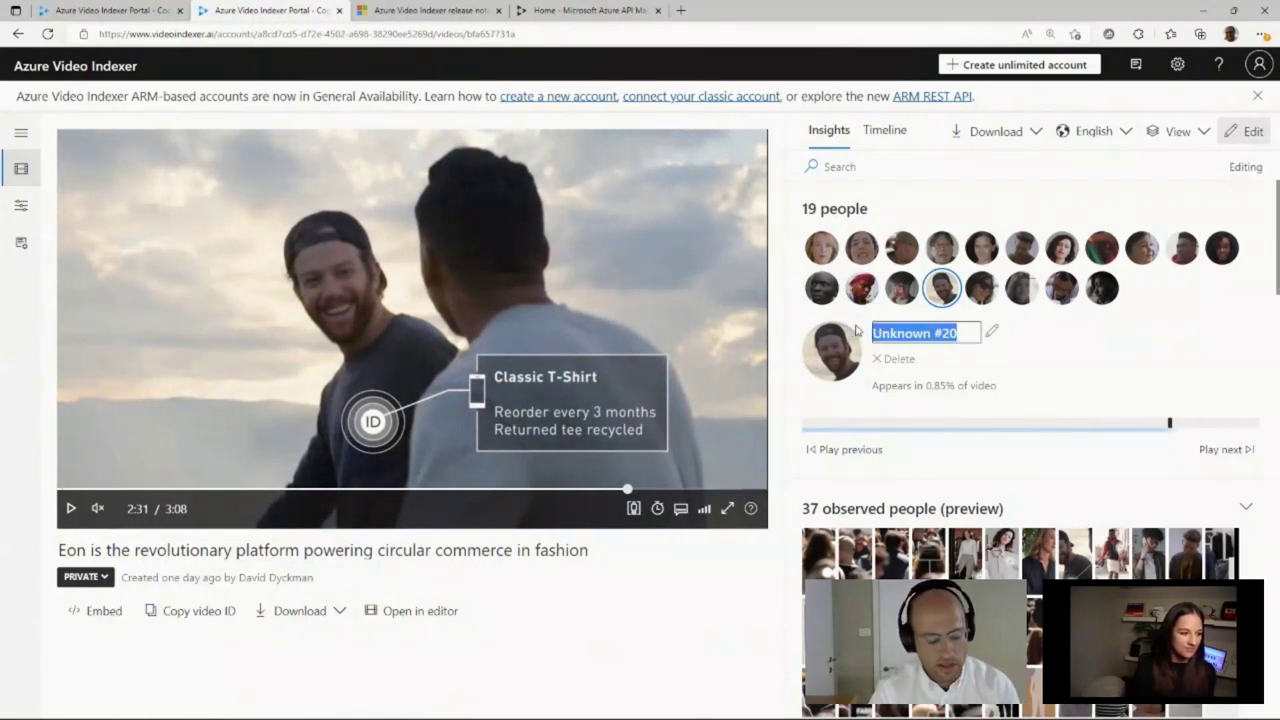
text(Steve)
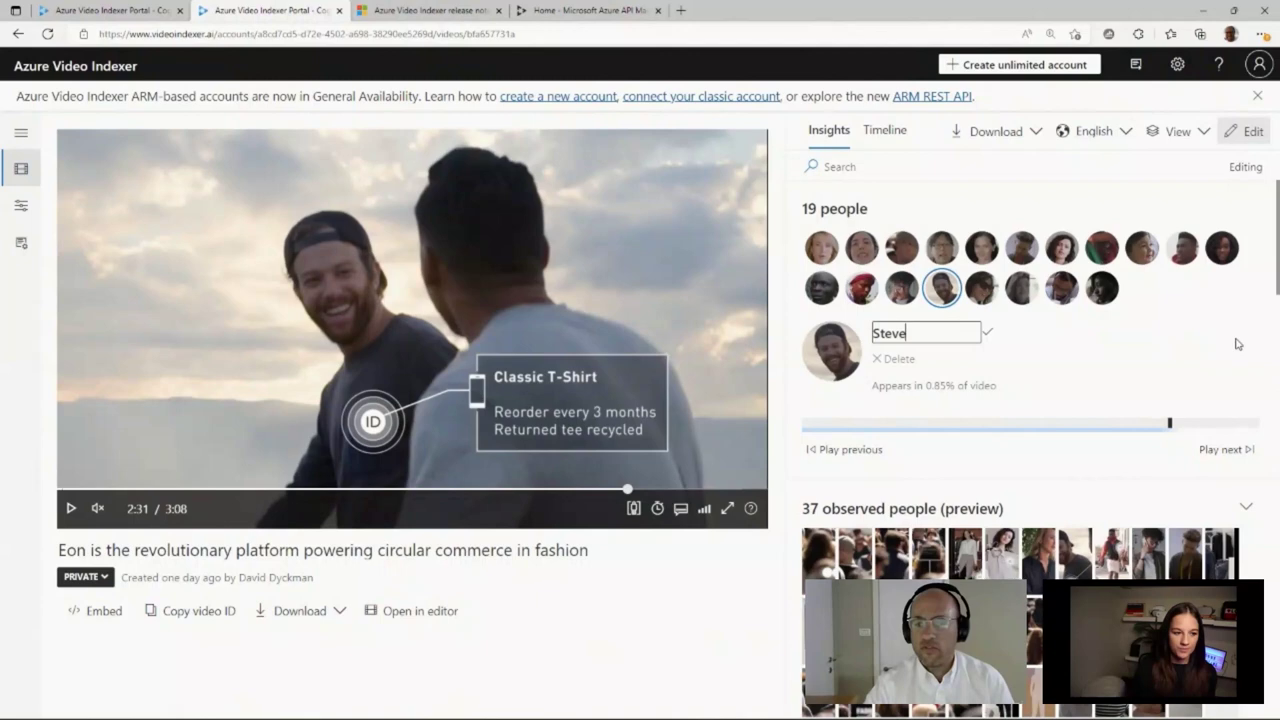
key(Return)
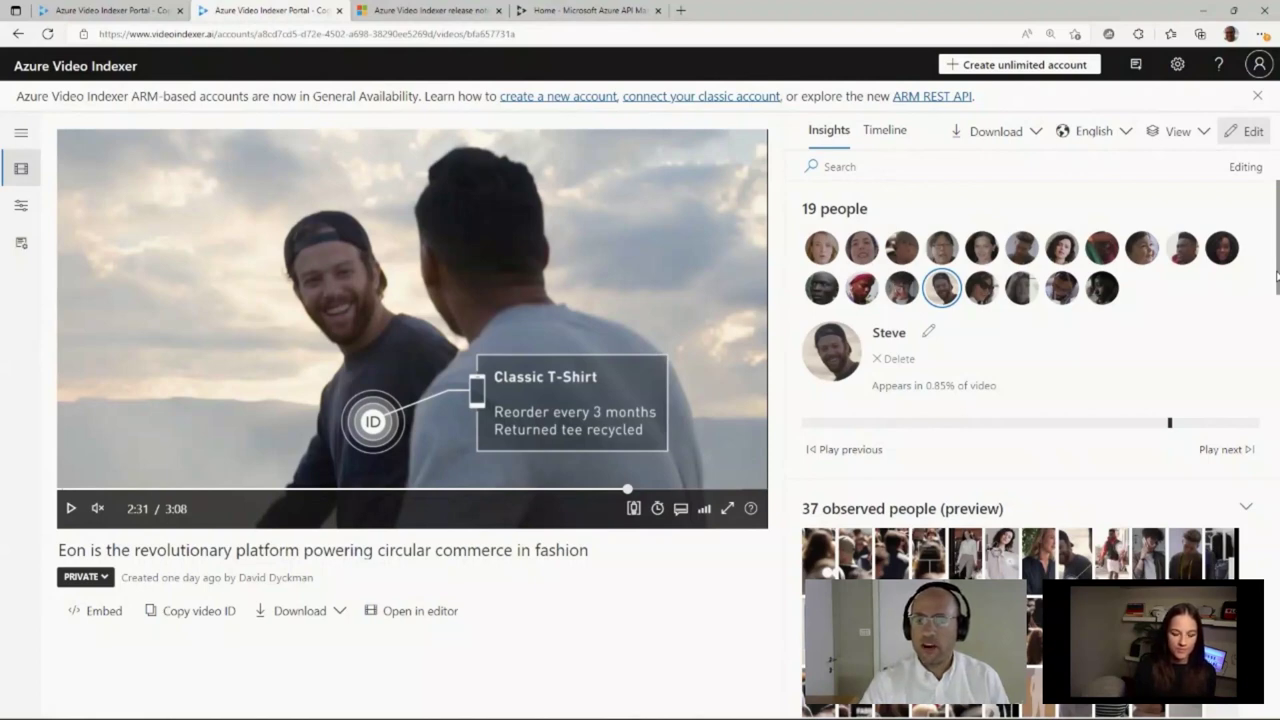
- Scroll the insights to the 37 observed people, showing Observed person 003's clothing details
scroll(1277, 275, down, 1)
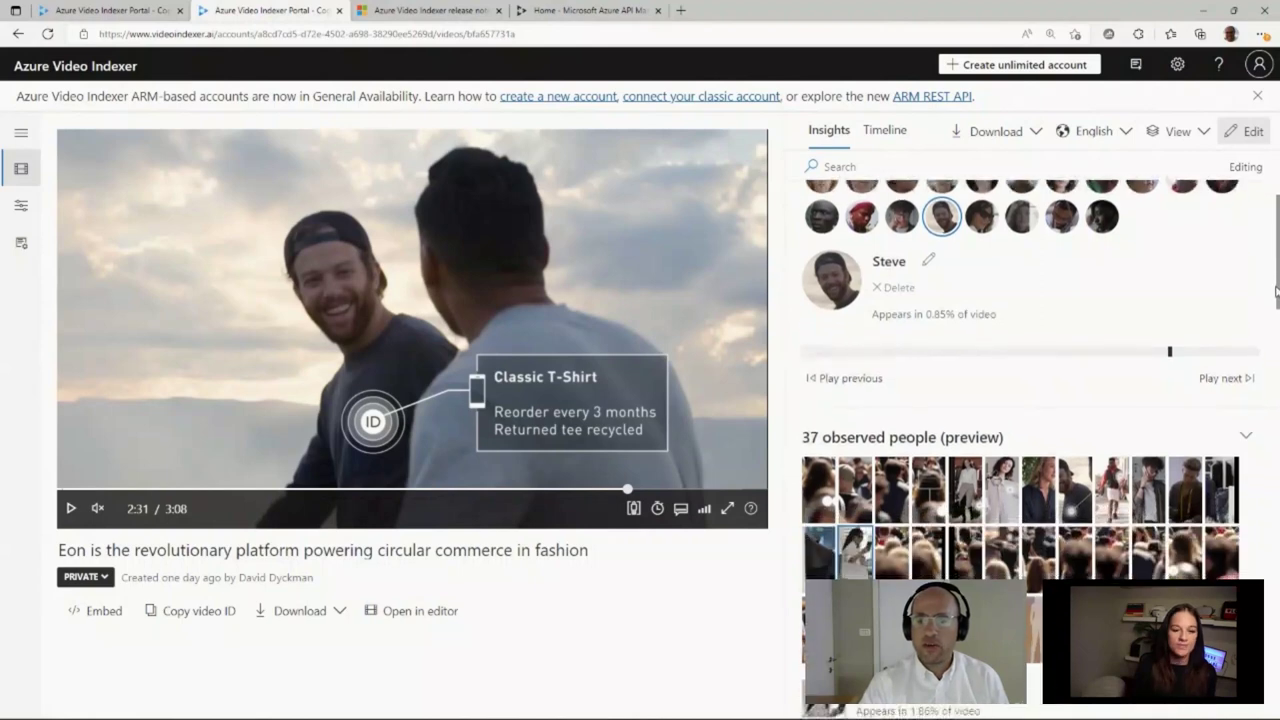
scroll(1277, 275, up, 1)
scroll(1030, 420, down, 4)
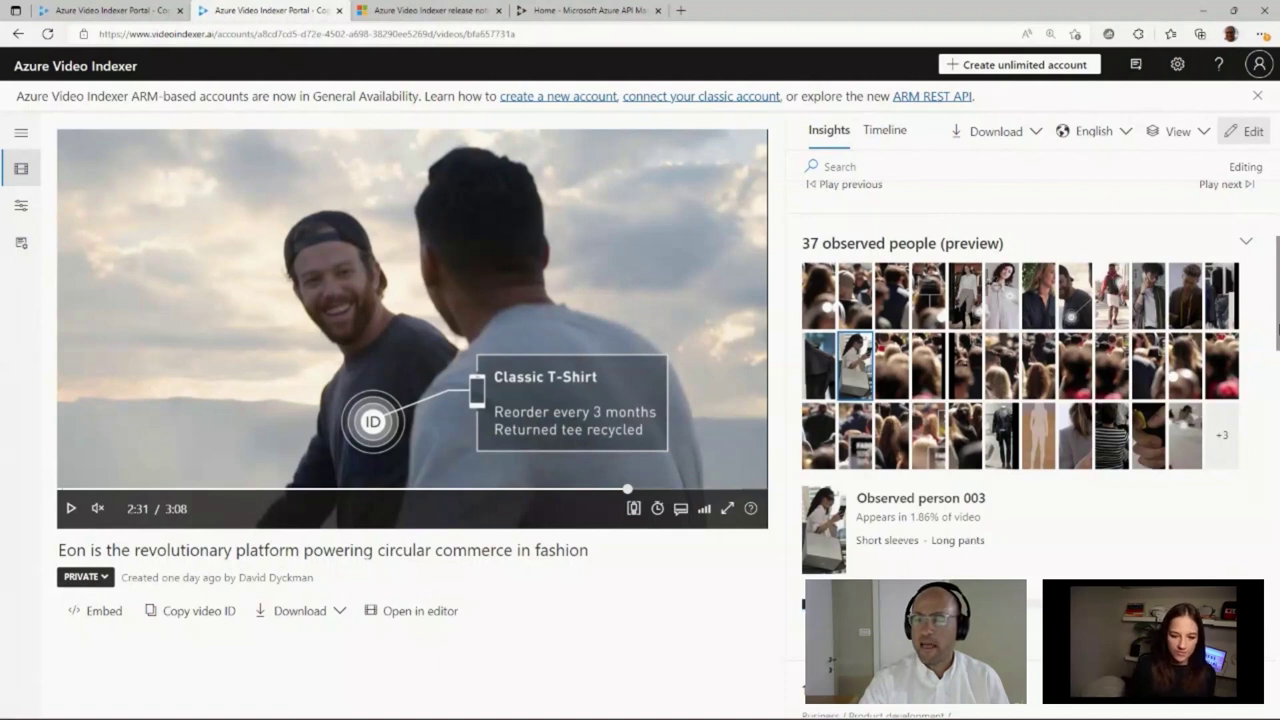
- Scroll past the 13 topics to the Siren or alarm and Silence audio effects
drag(1277, 328, 1272, 385)
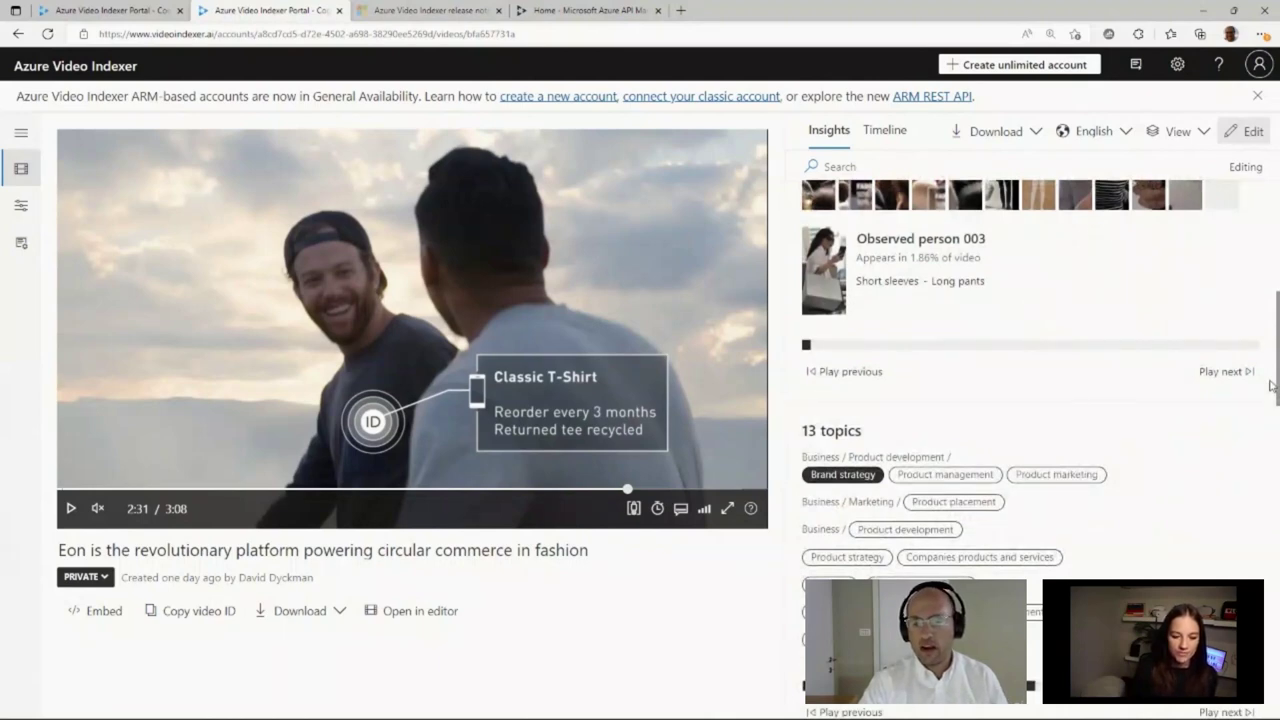
drag(1272, 385, 1276, 388)
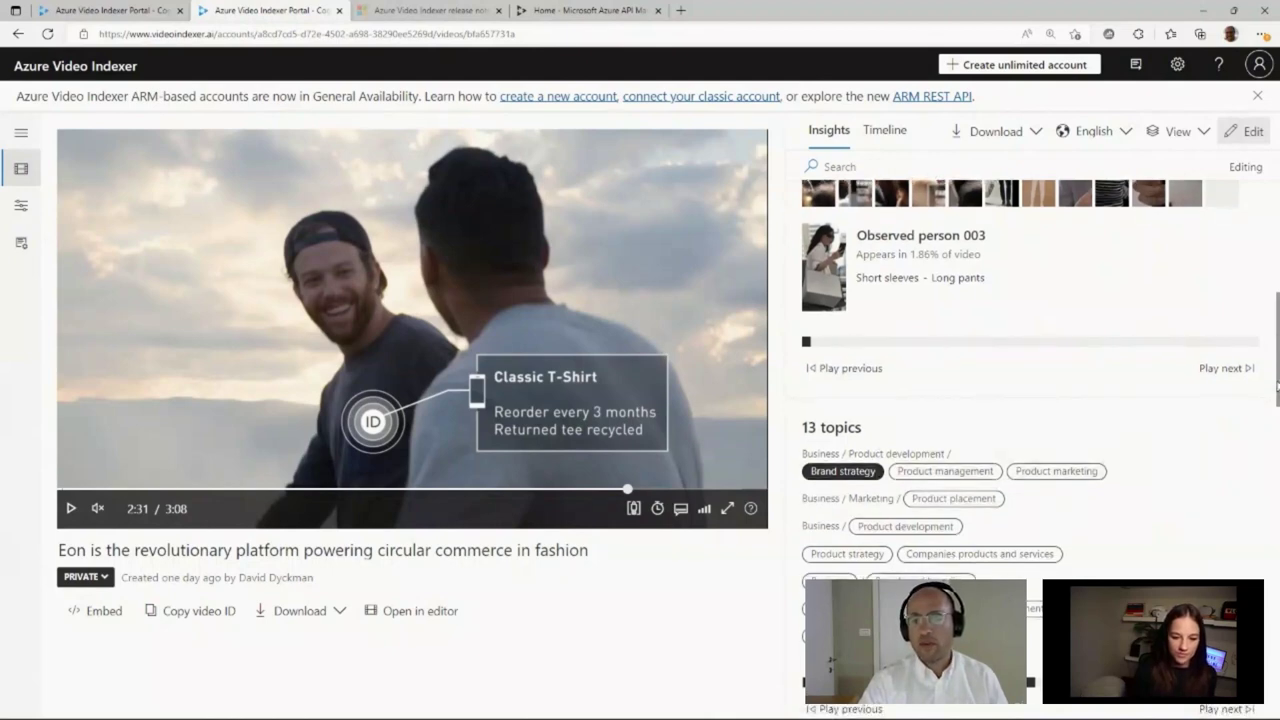
drag(1276, 386, 1276, 458)
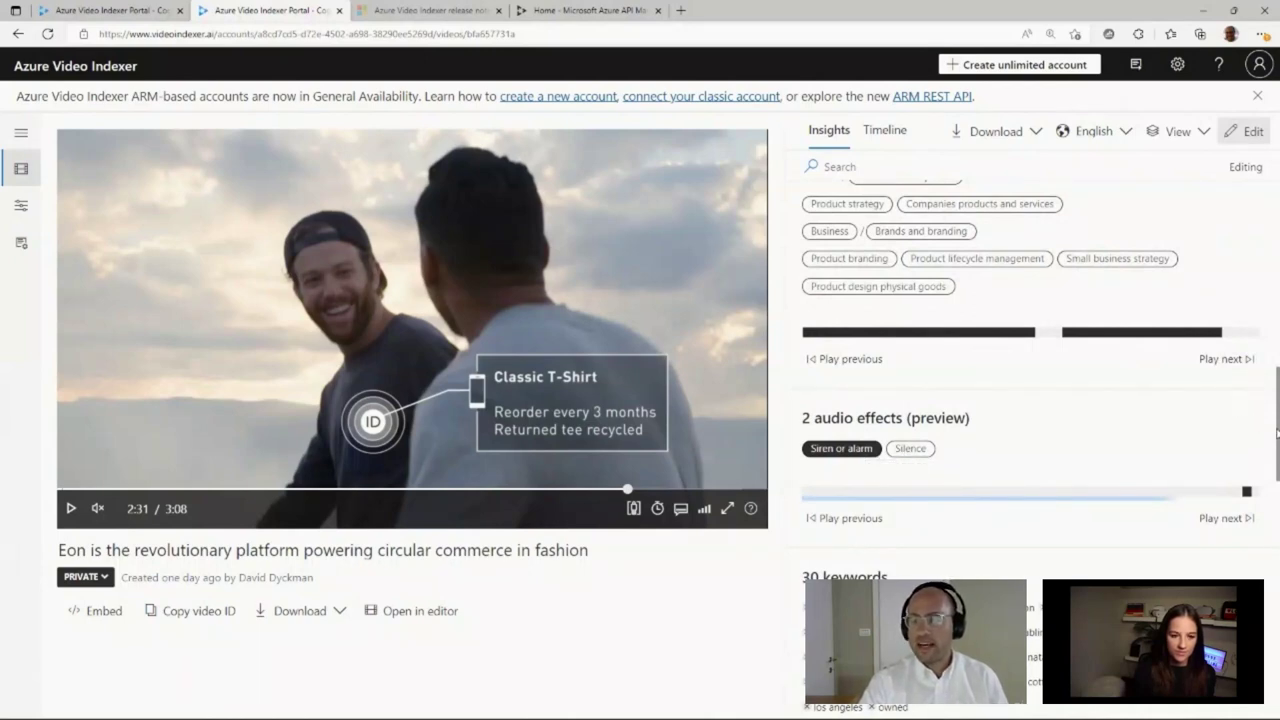
- Scroll through keywords and labels to the 21 named entities: locations, person and brands
drag(1278, 435, 1267, 478)
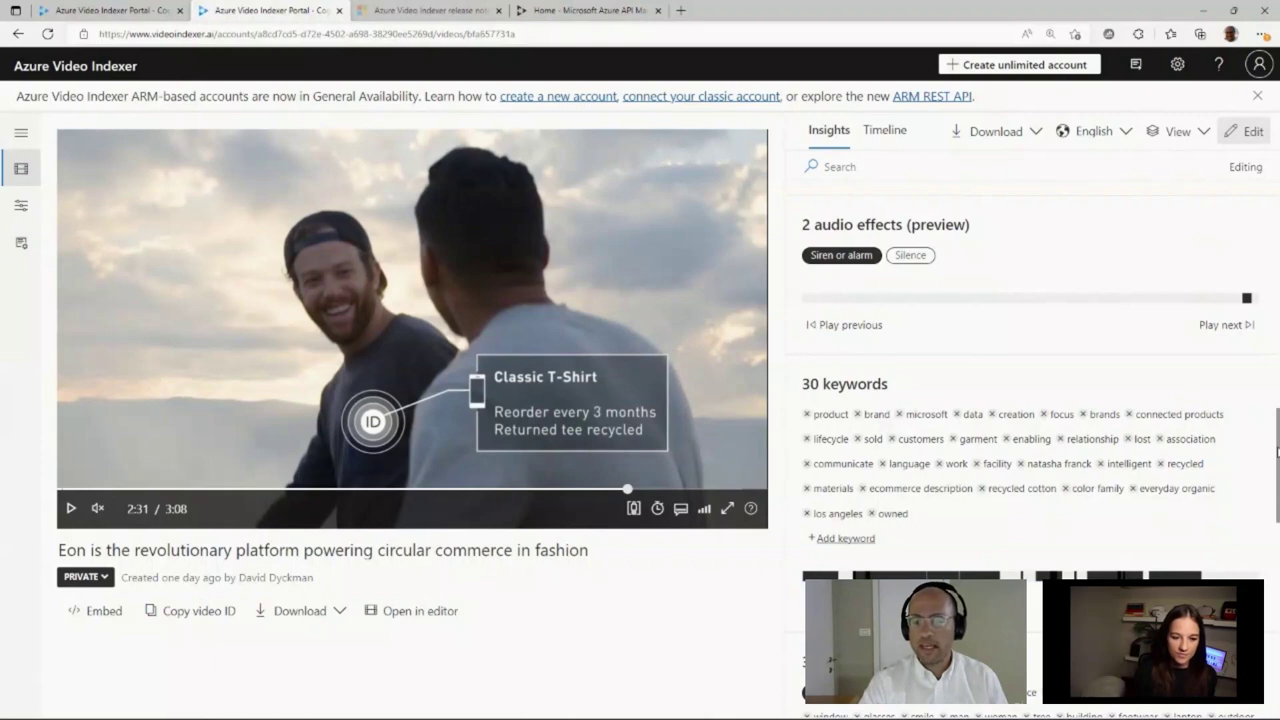
drag(1278, 452, 1268, 573)
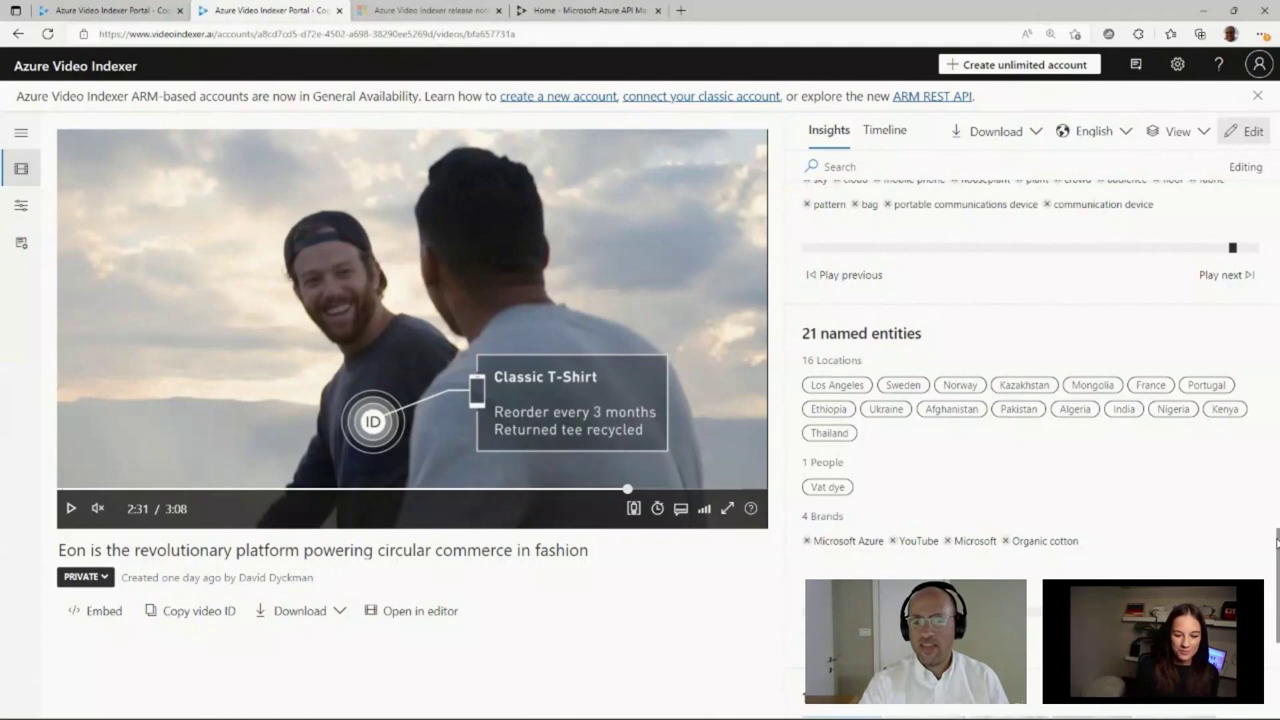
- Scroll further down to the 15 scene thumbnails and the current scene's 8 shots
drag(1277, 540, 1277, 549)
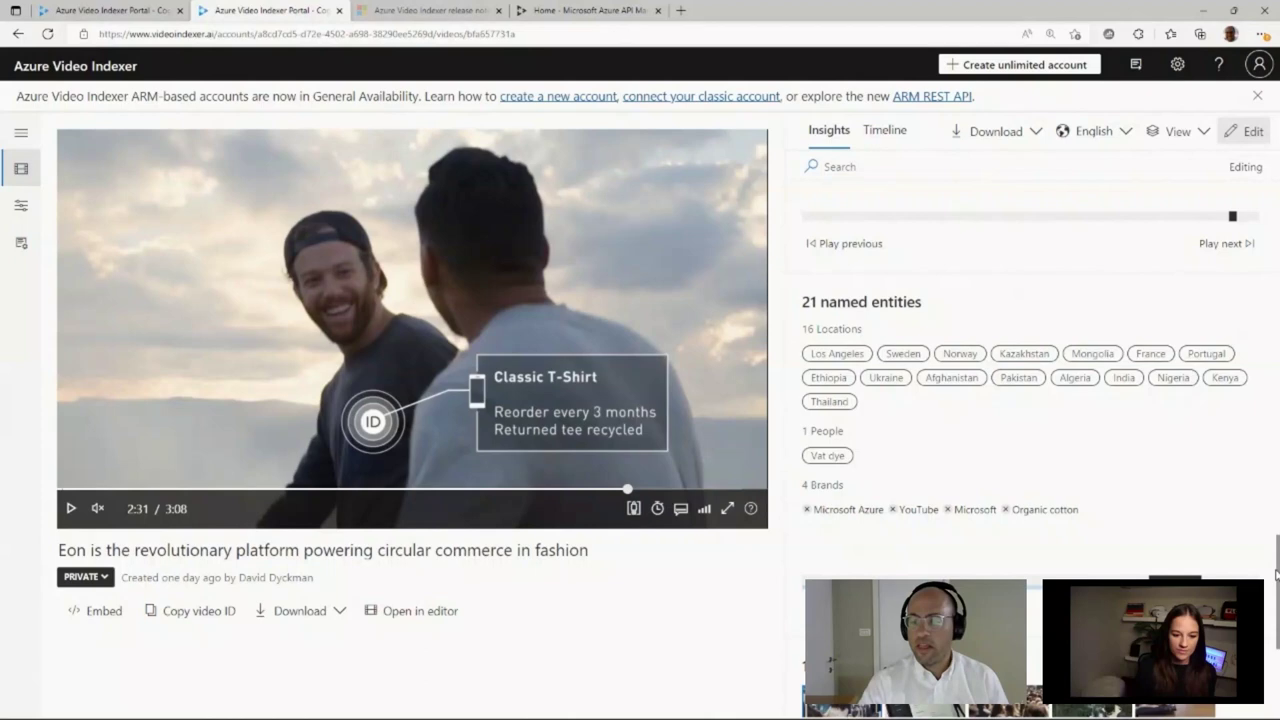
drag(1277, 573, 1277, 645)
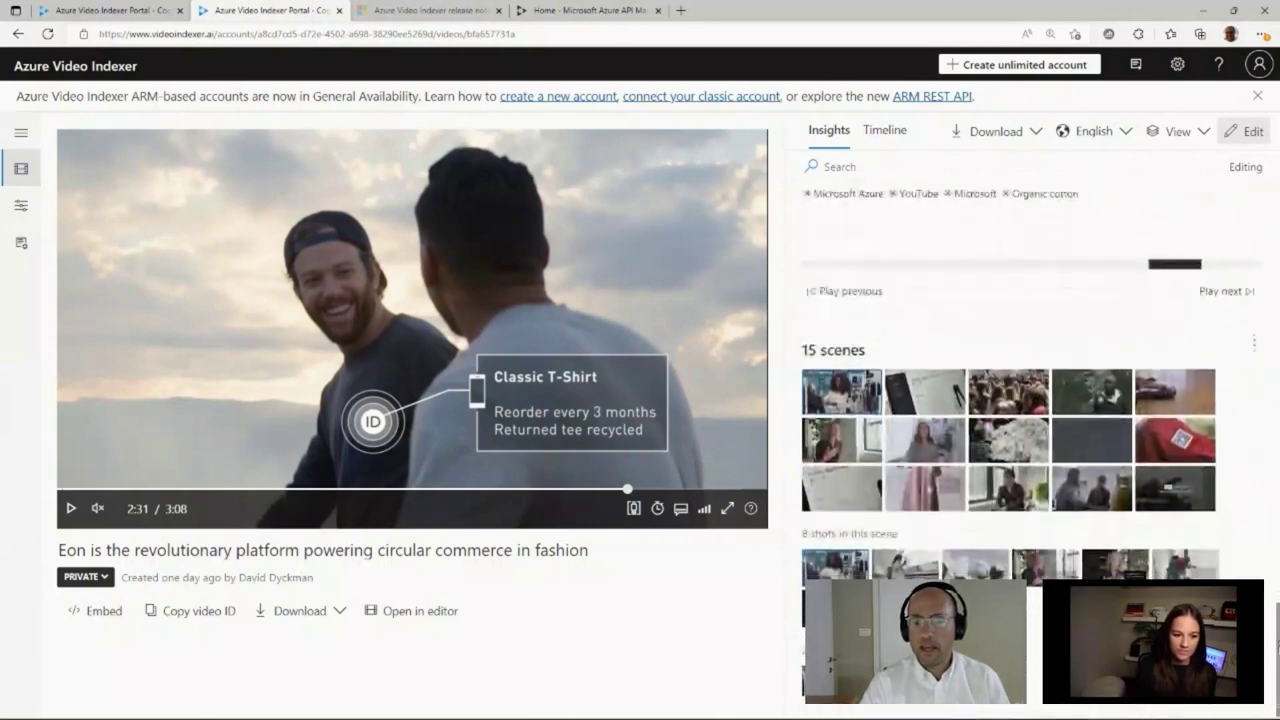
- Select Scene #02, then scroll back up to the 19 detected people
click(912, 404)
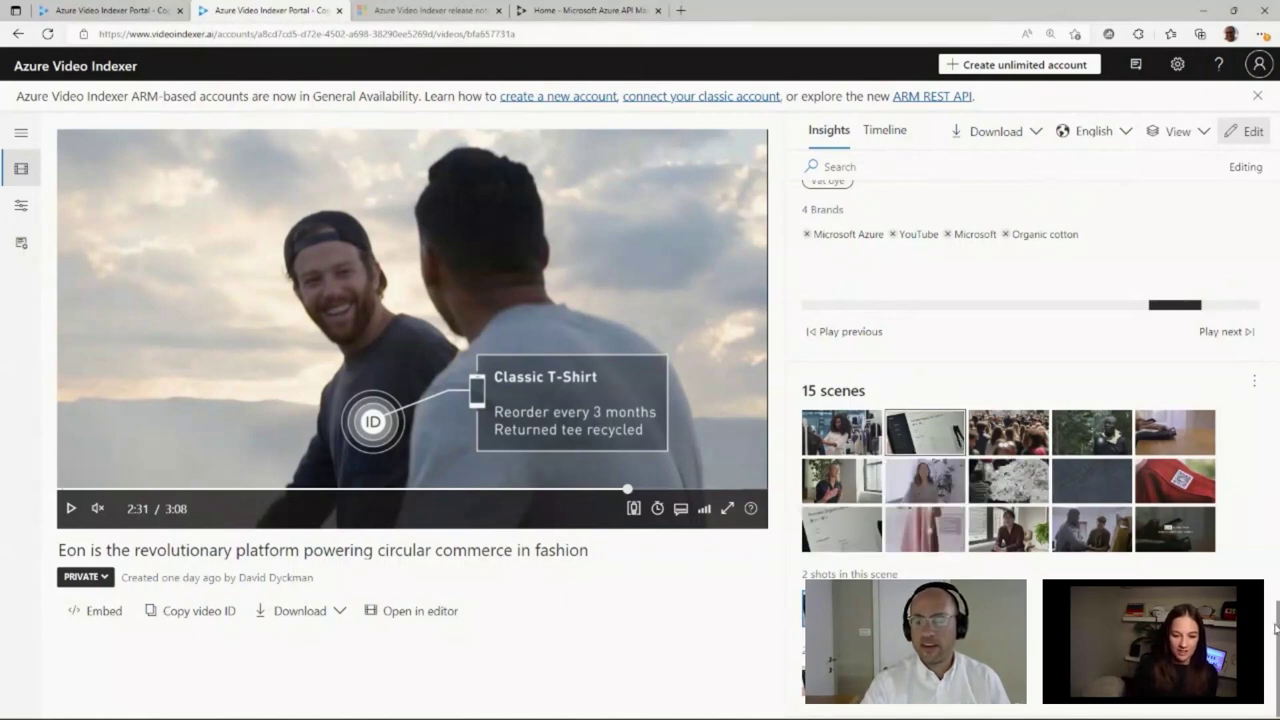
drag(1272, 628, 1264, 188)
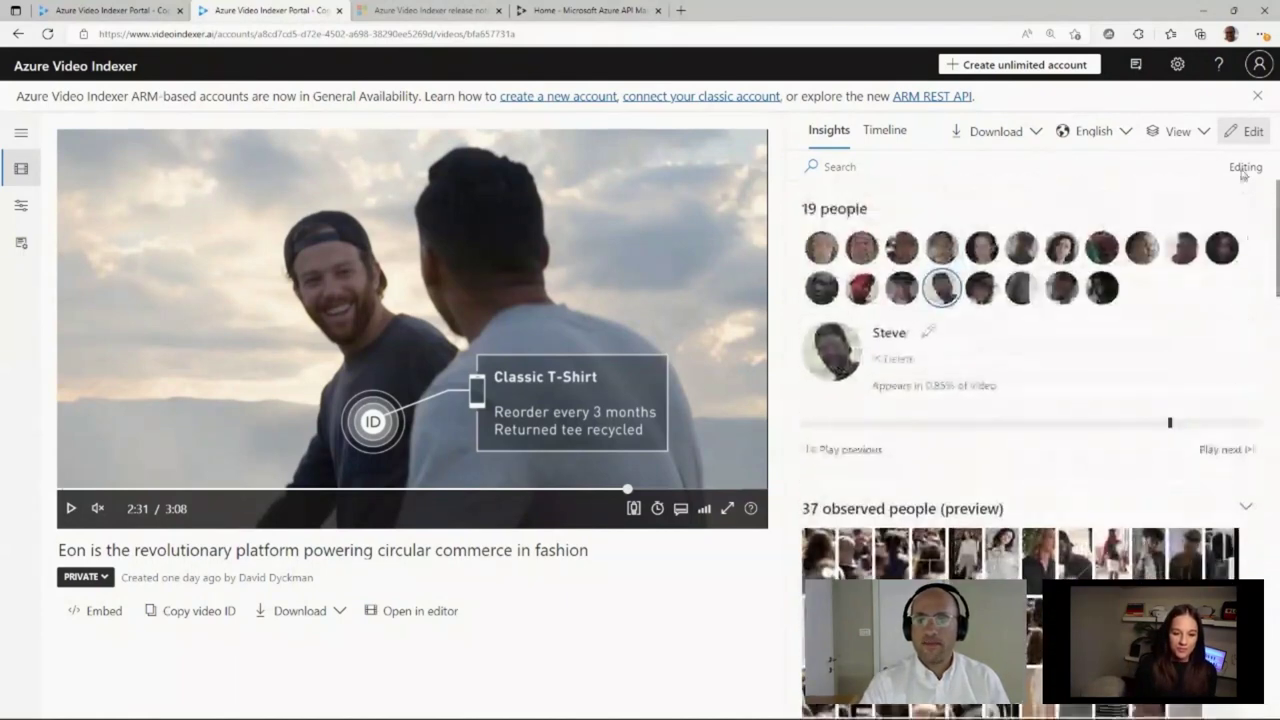
- Show the Eon video's timestamped transcript in the Timeline pane, starting at 00:00:00
click(889, 133)
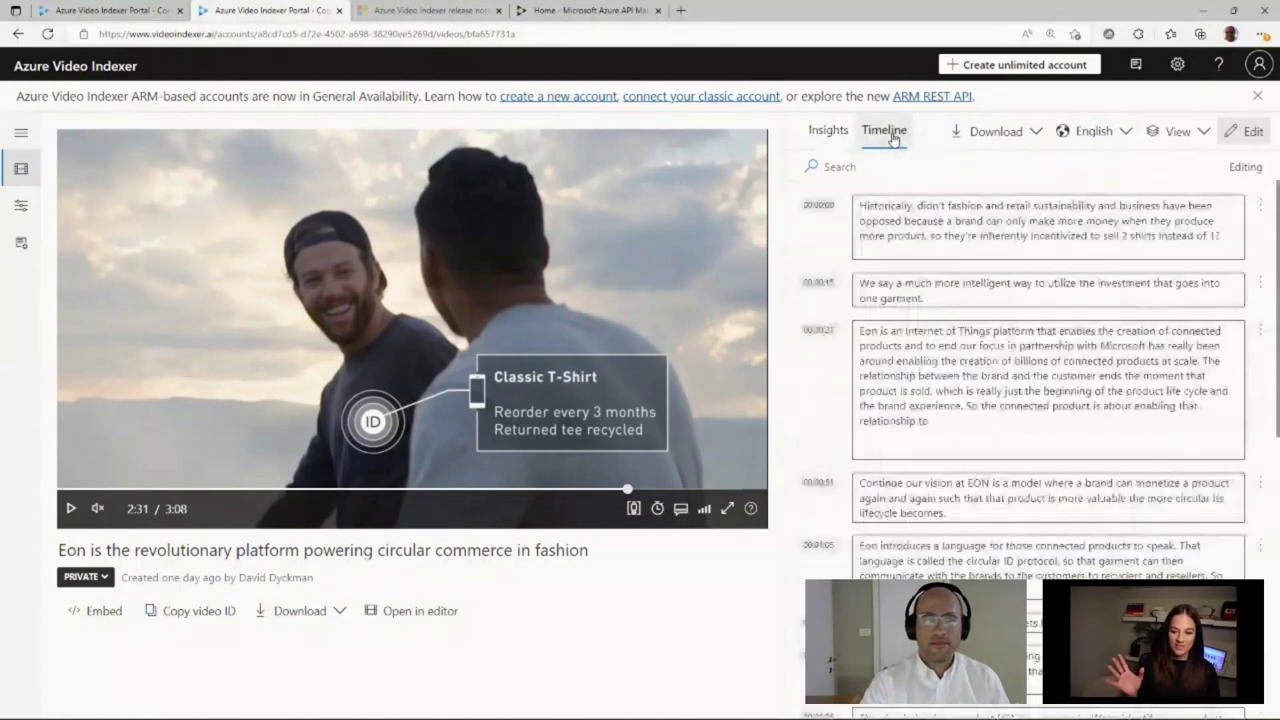
click(828, 129)
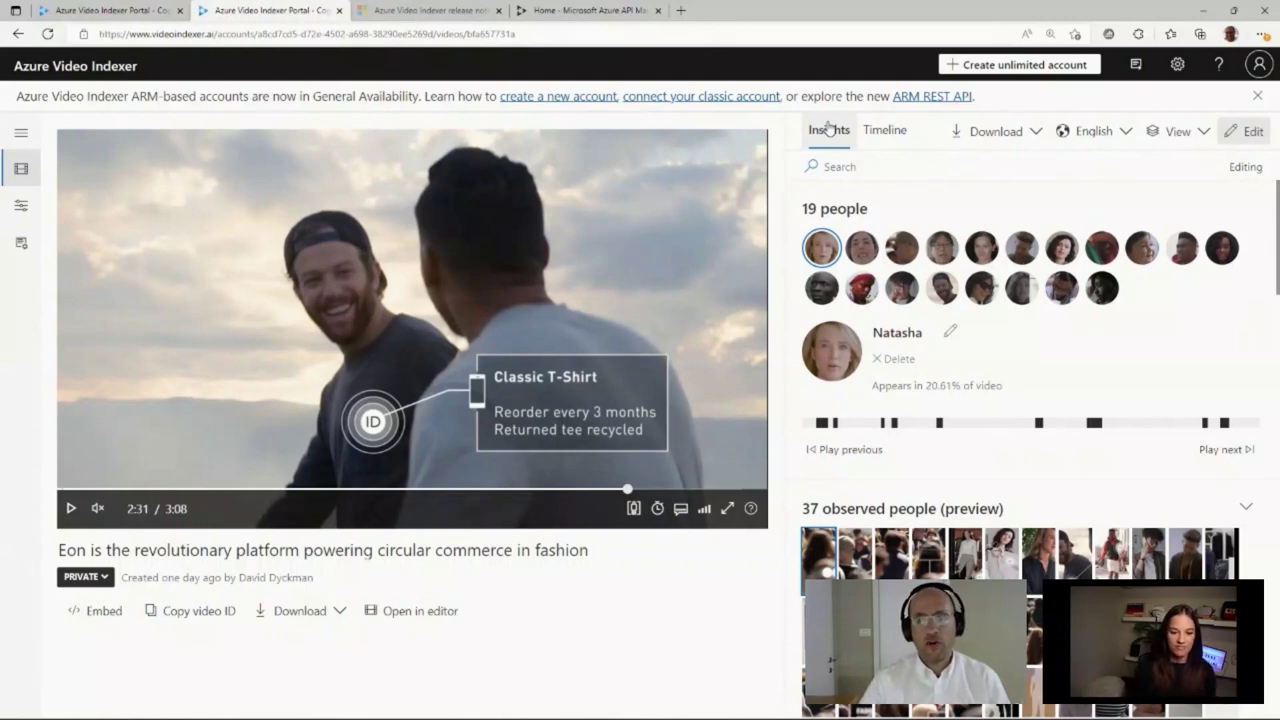
click(885, 135)
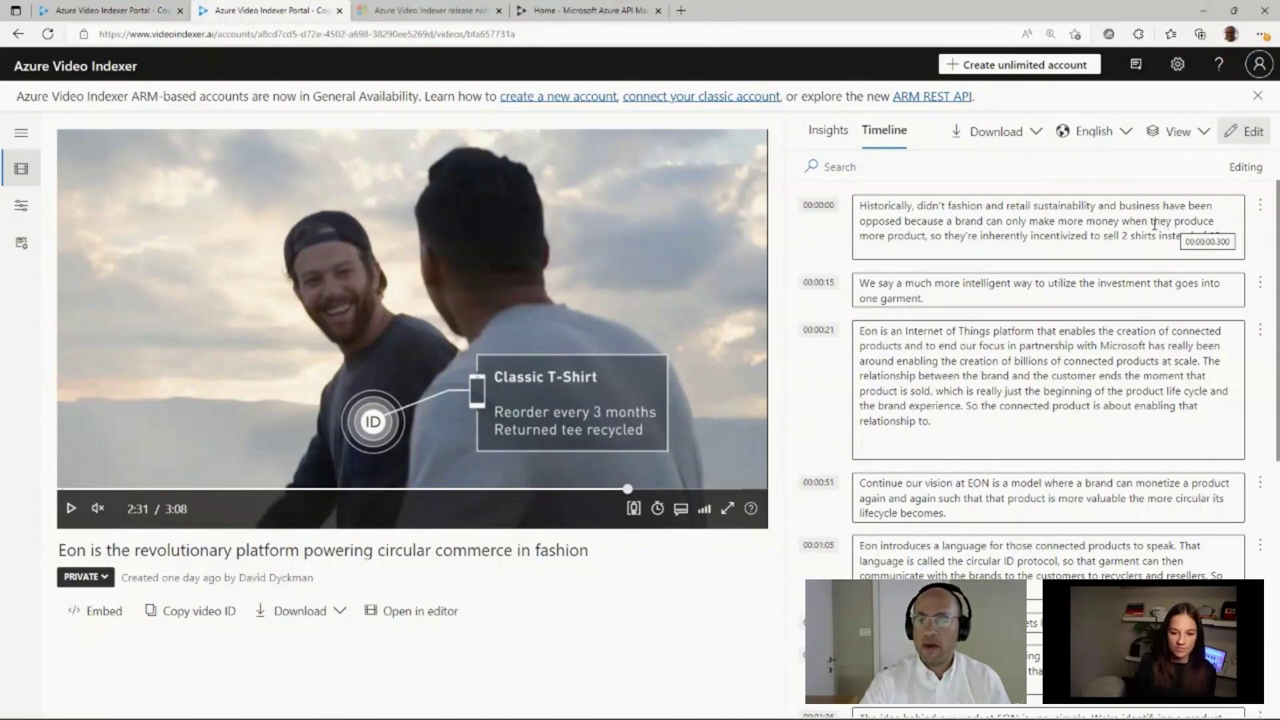
click(1110, 135)
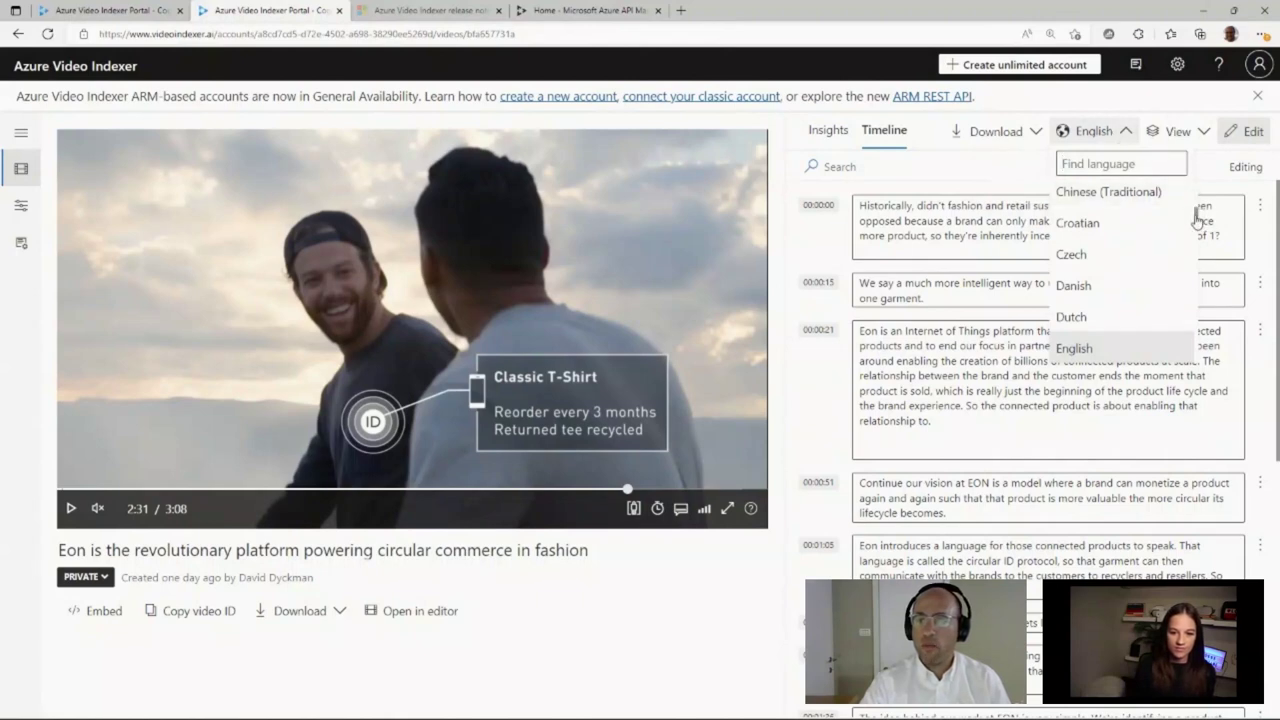
drag(1196, 215, 1194, 308)
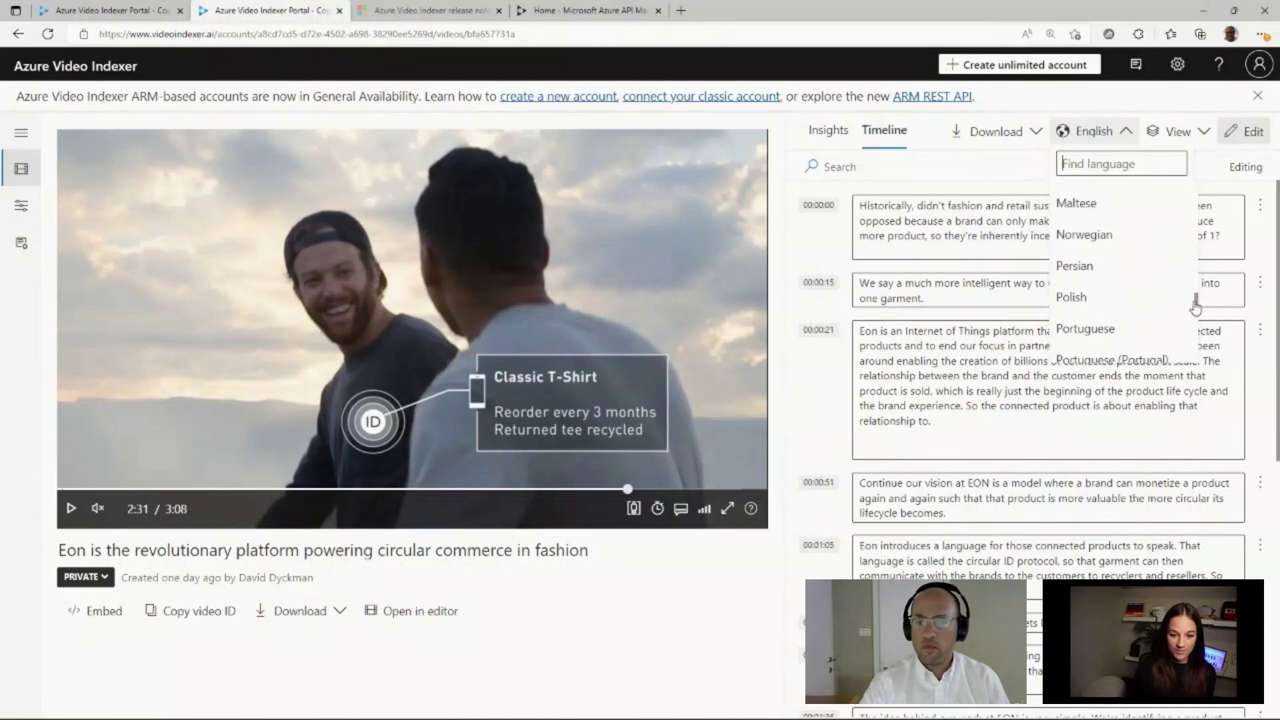
click(944, 172)
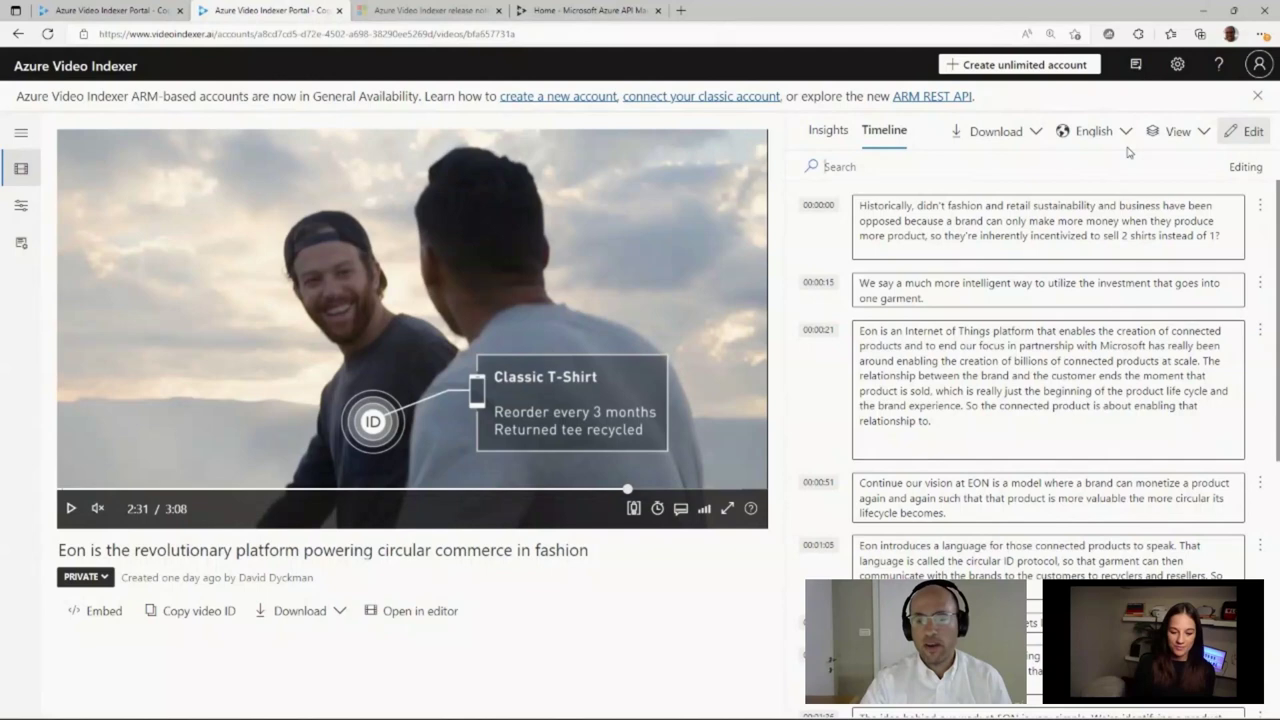
click(992, 131)
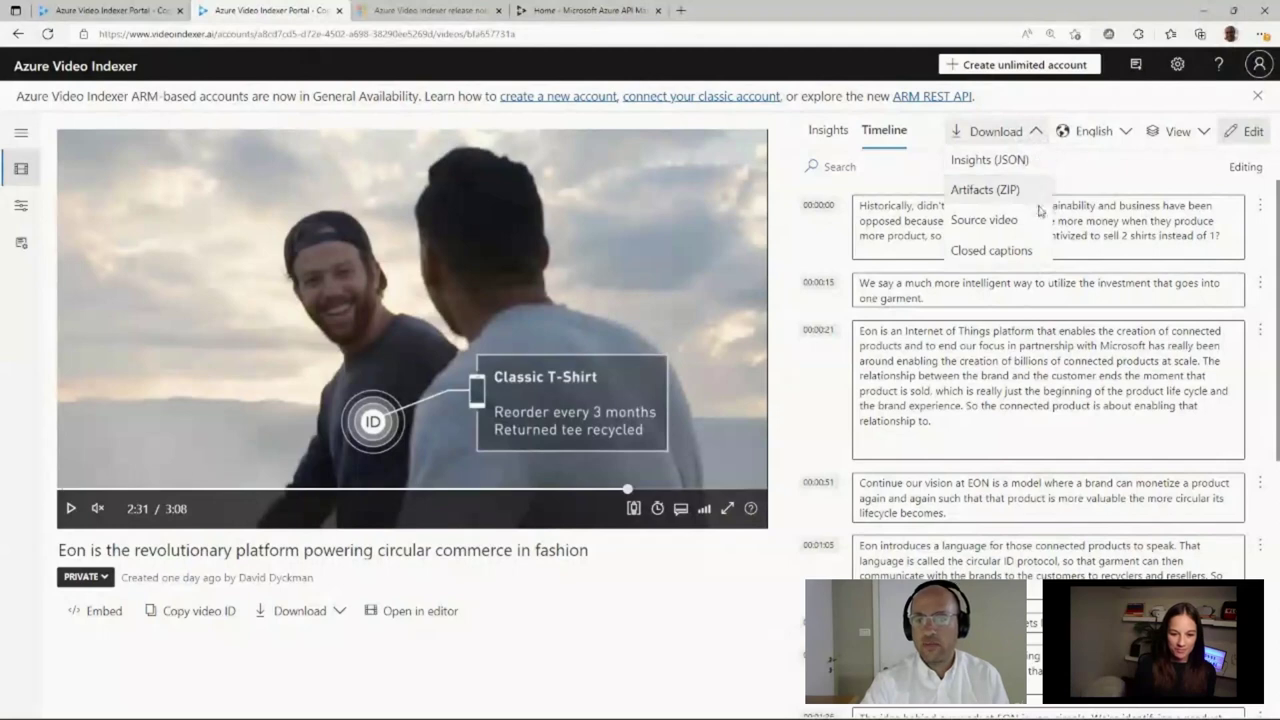
click(1087, 167)
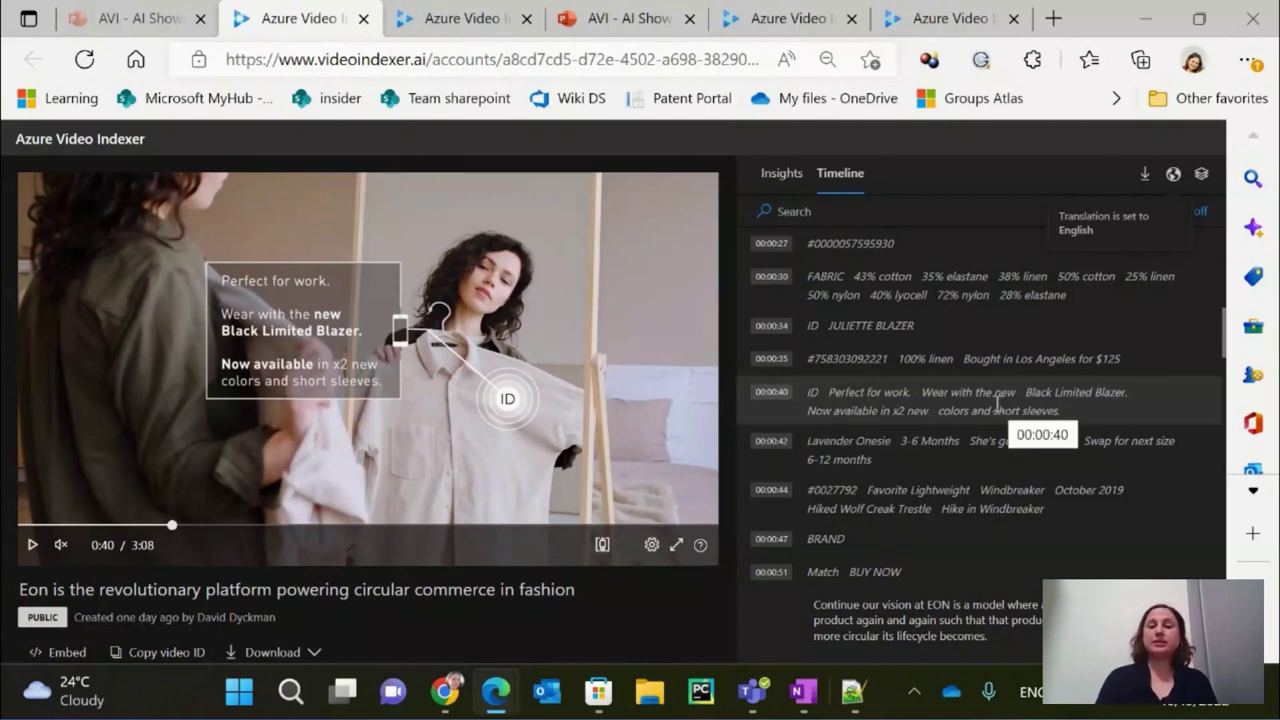
- Switch to the Microsoft Unboxed episode's index to view its timeline of transcript and OCR lines
click(447, 18)
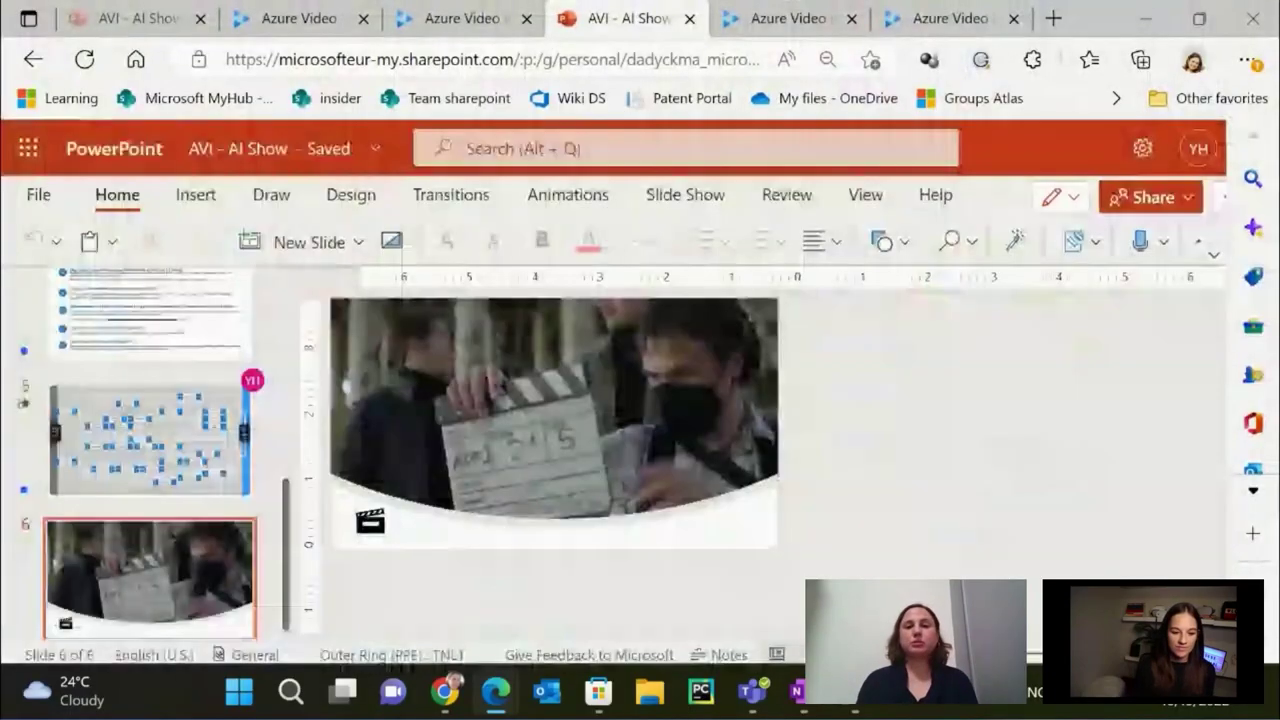
- Show the A003_C005_0101LR_001 LUT clip's clapperboard: head slate, production INVESTIGATION COMITE, roll 1, scene KIM
click(787, 15)
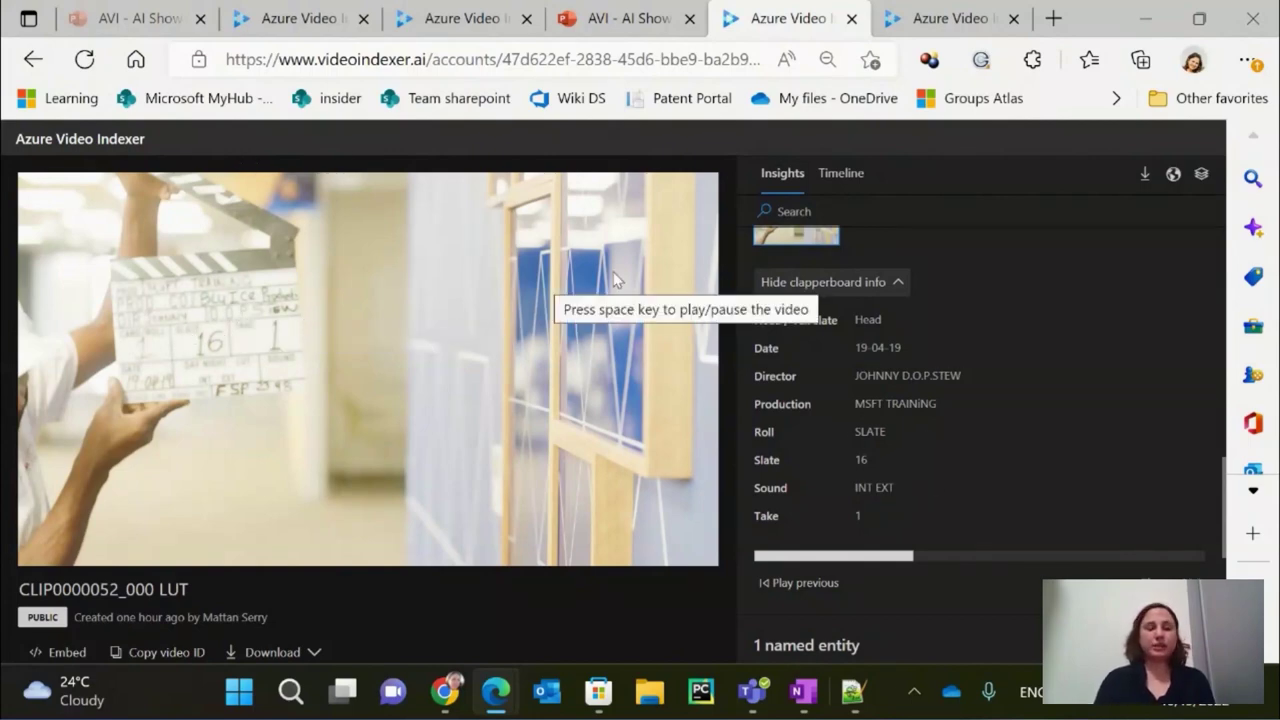
click(943, 20)
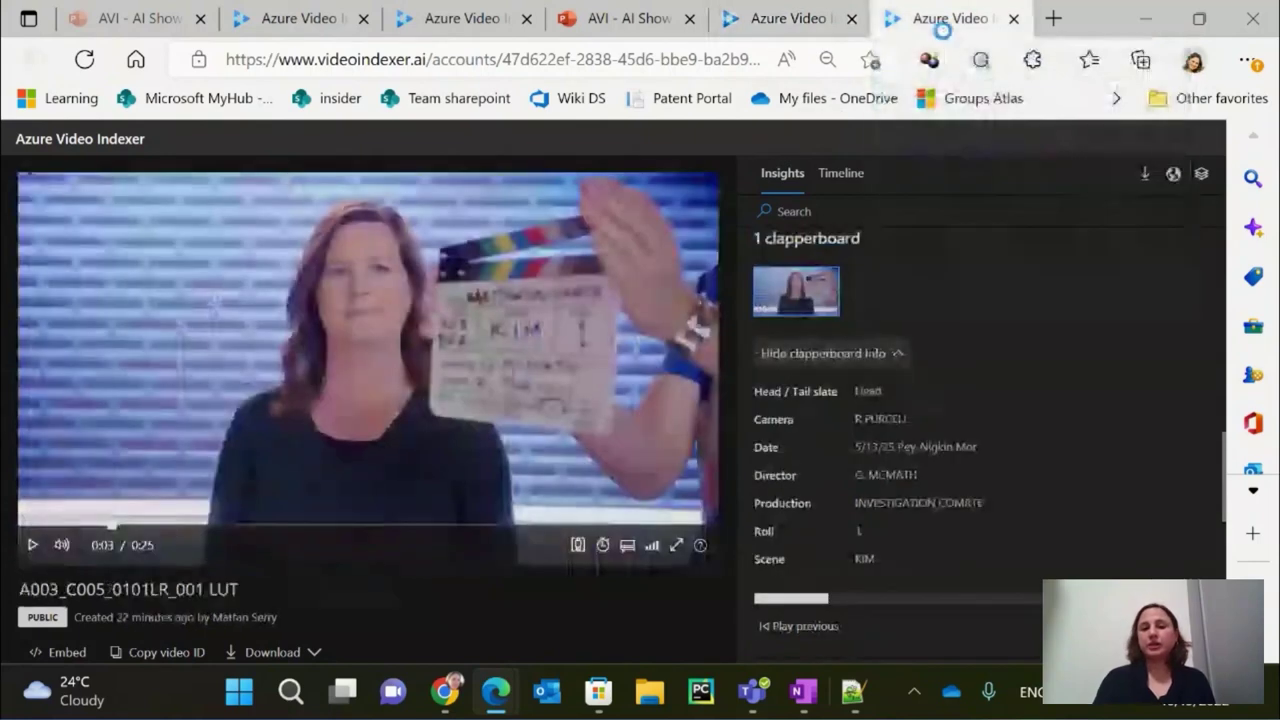